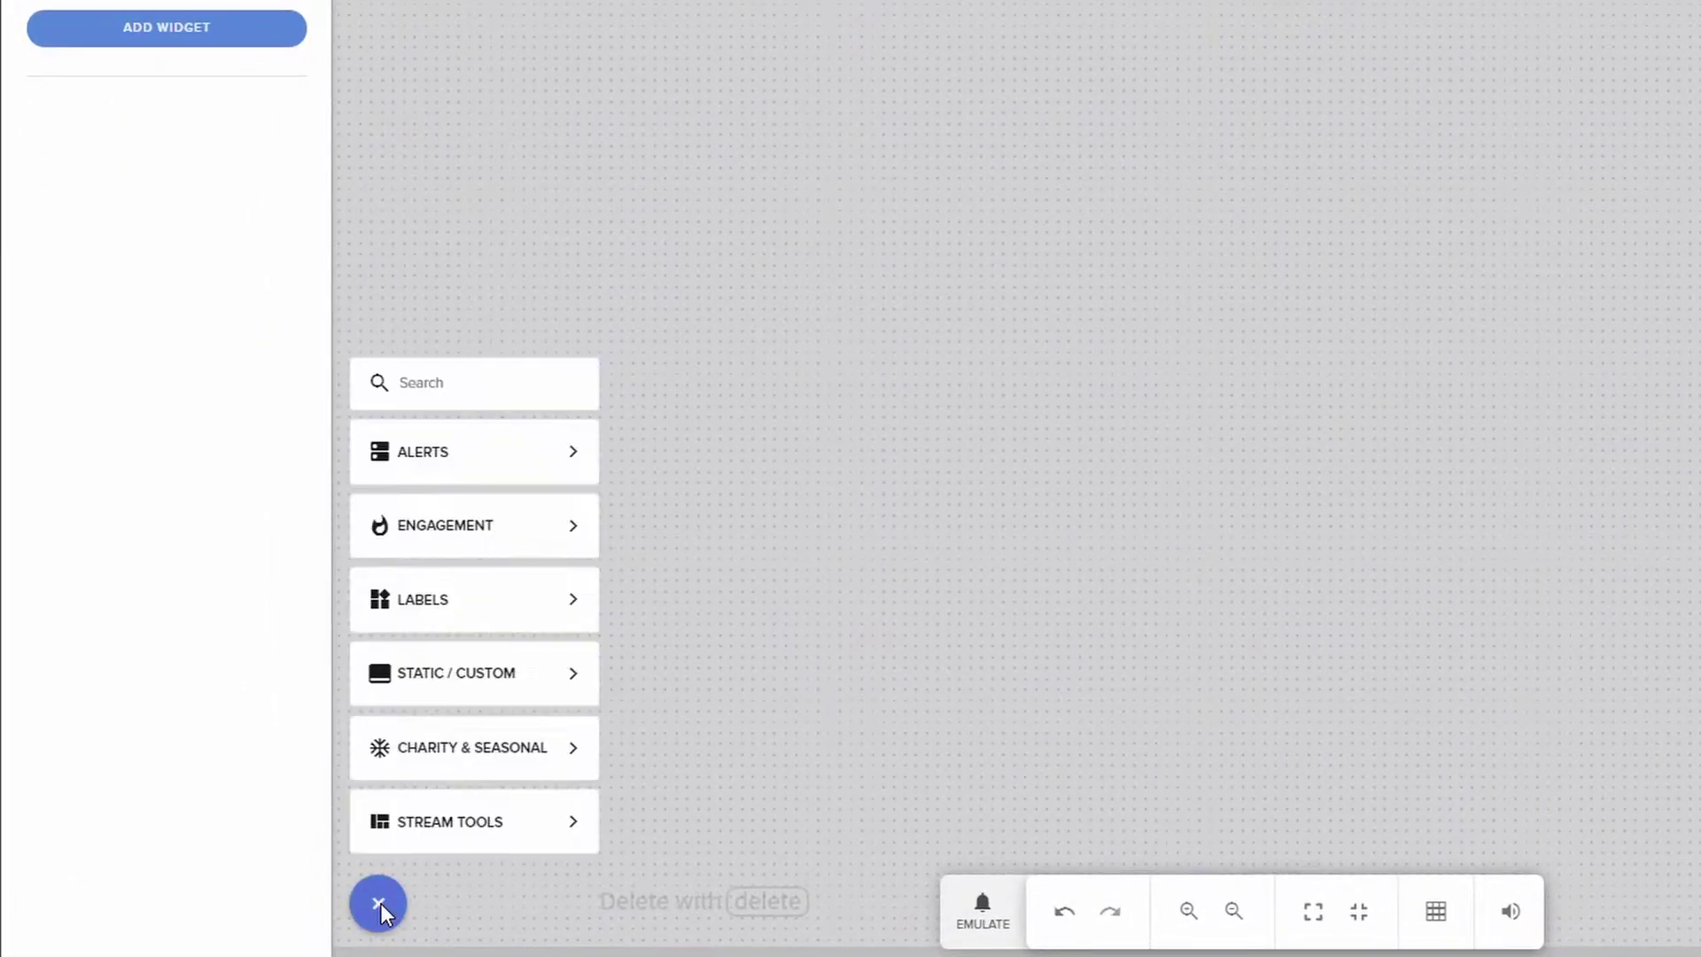
# Add an empty Video widget from the STATIC / CUSTOM menu to the overlay.
pyautogui.moveTo(442, 675)
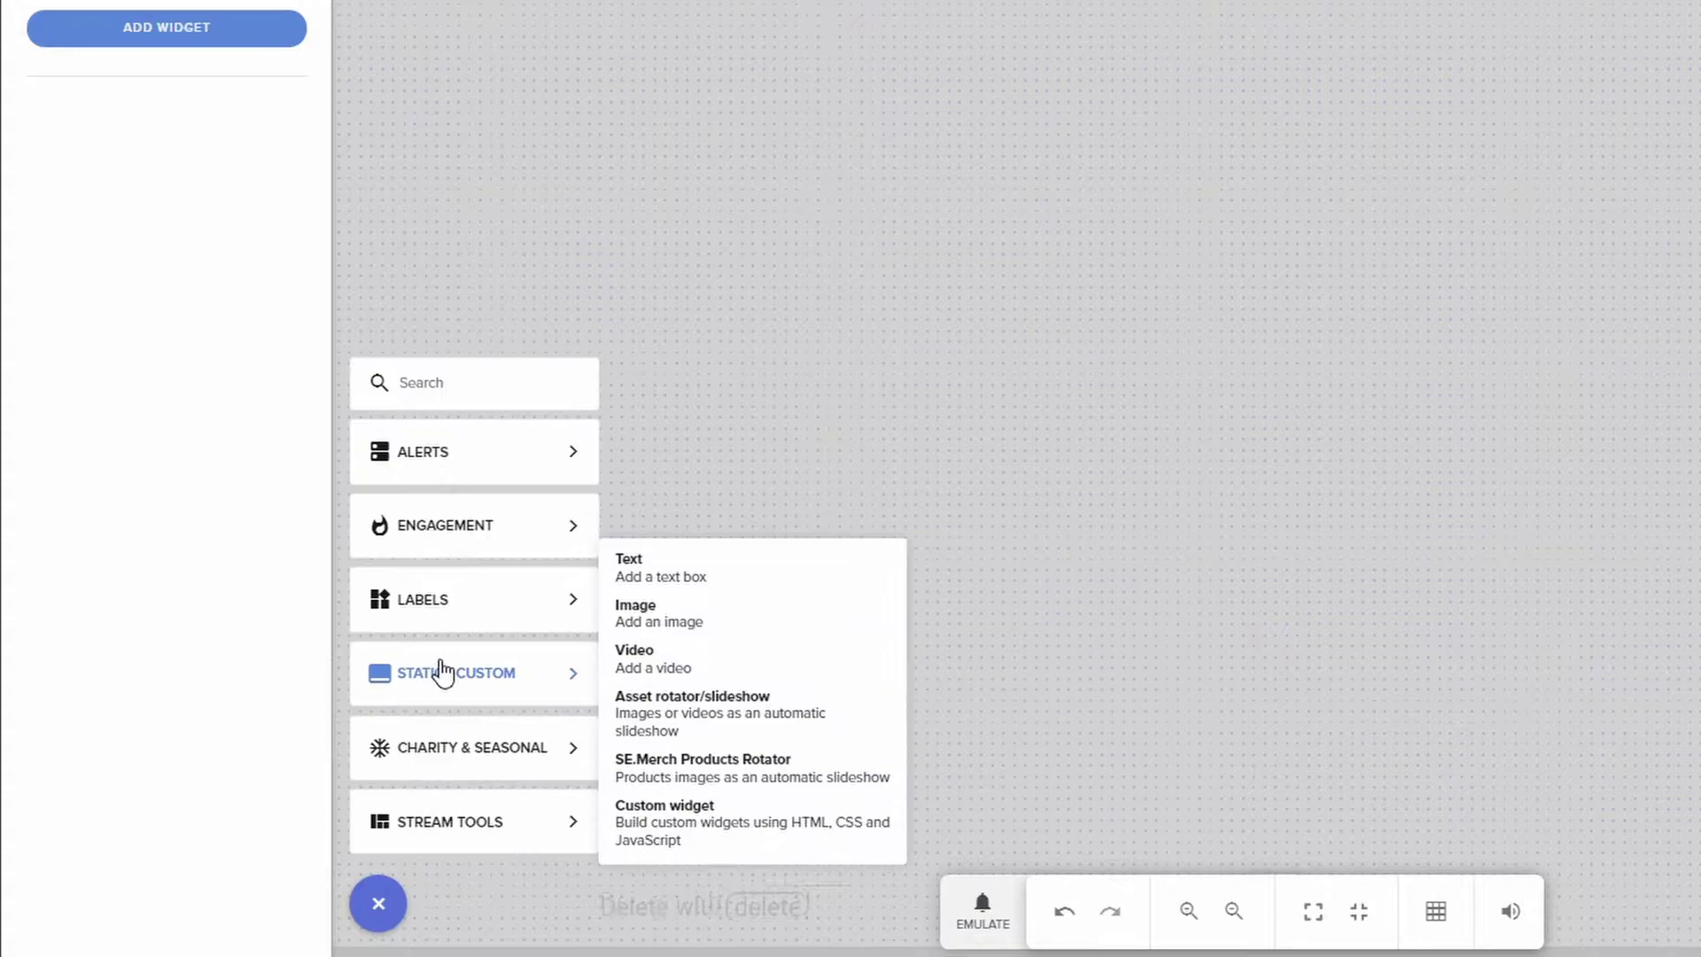
pyautogui.click(714, 669)
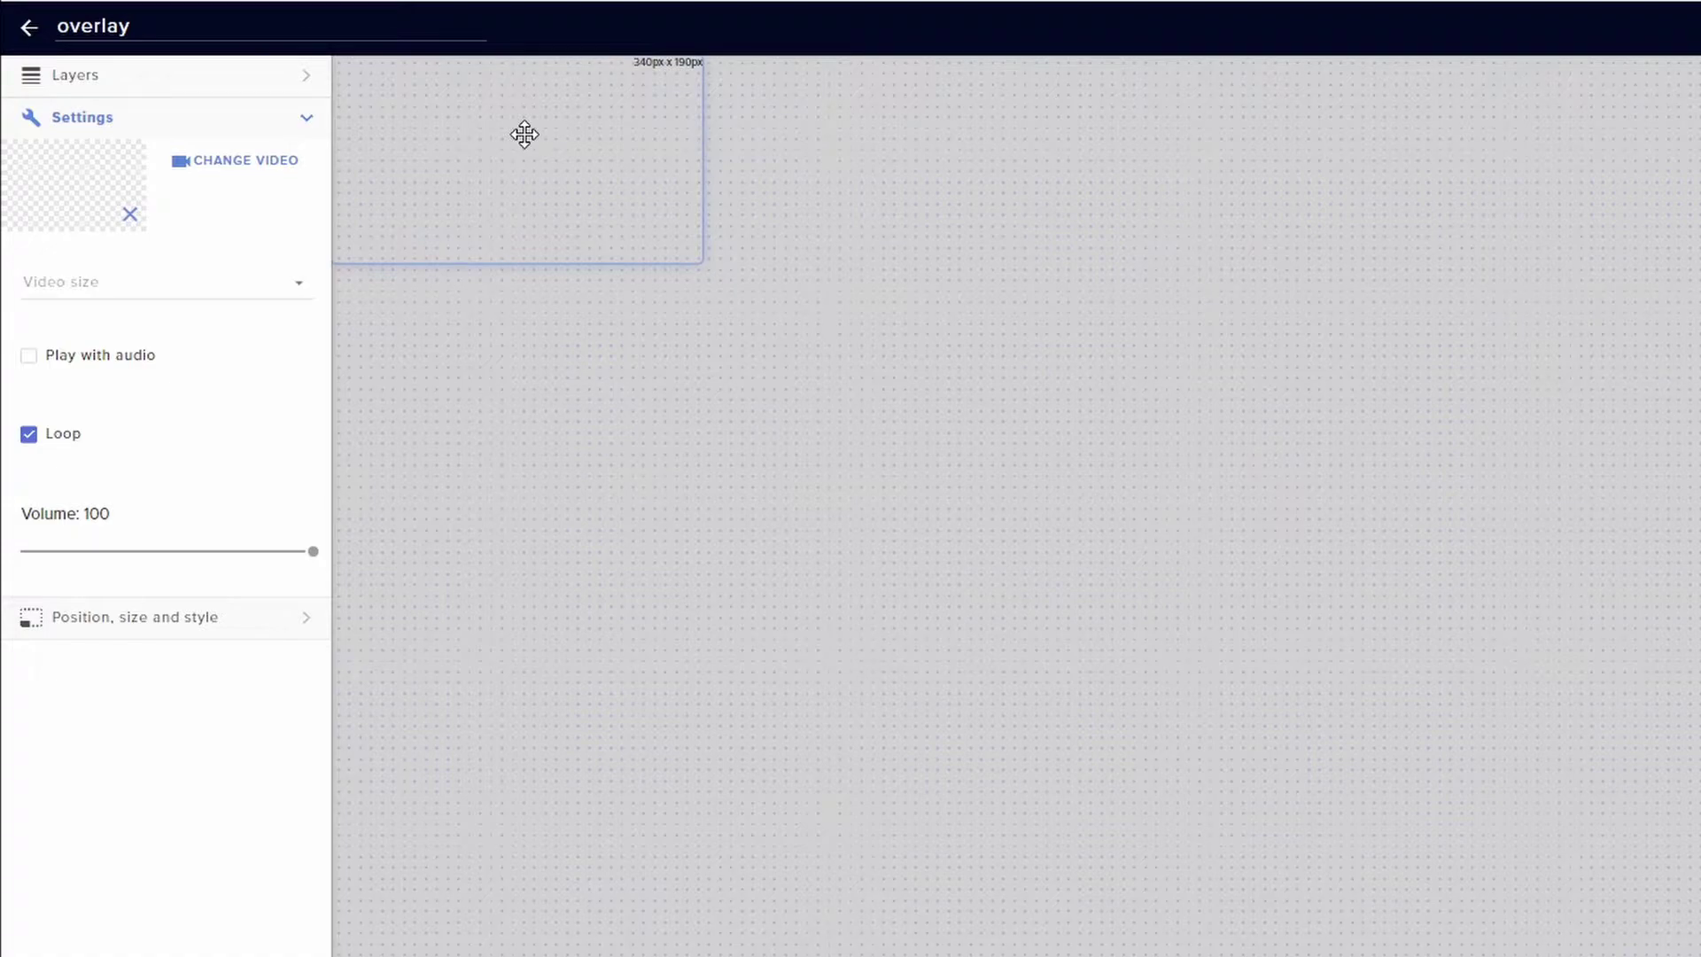
# Load iridos-intermission-starting-blank.webm from the media library into the video widget.
pyautogui.click(228, 170)
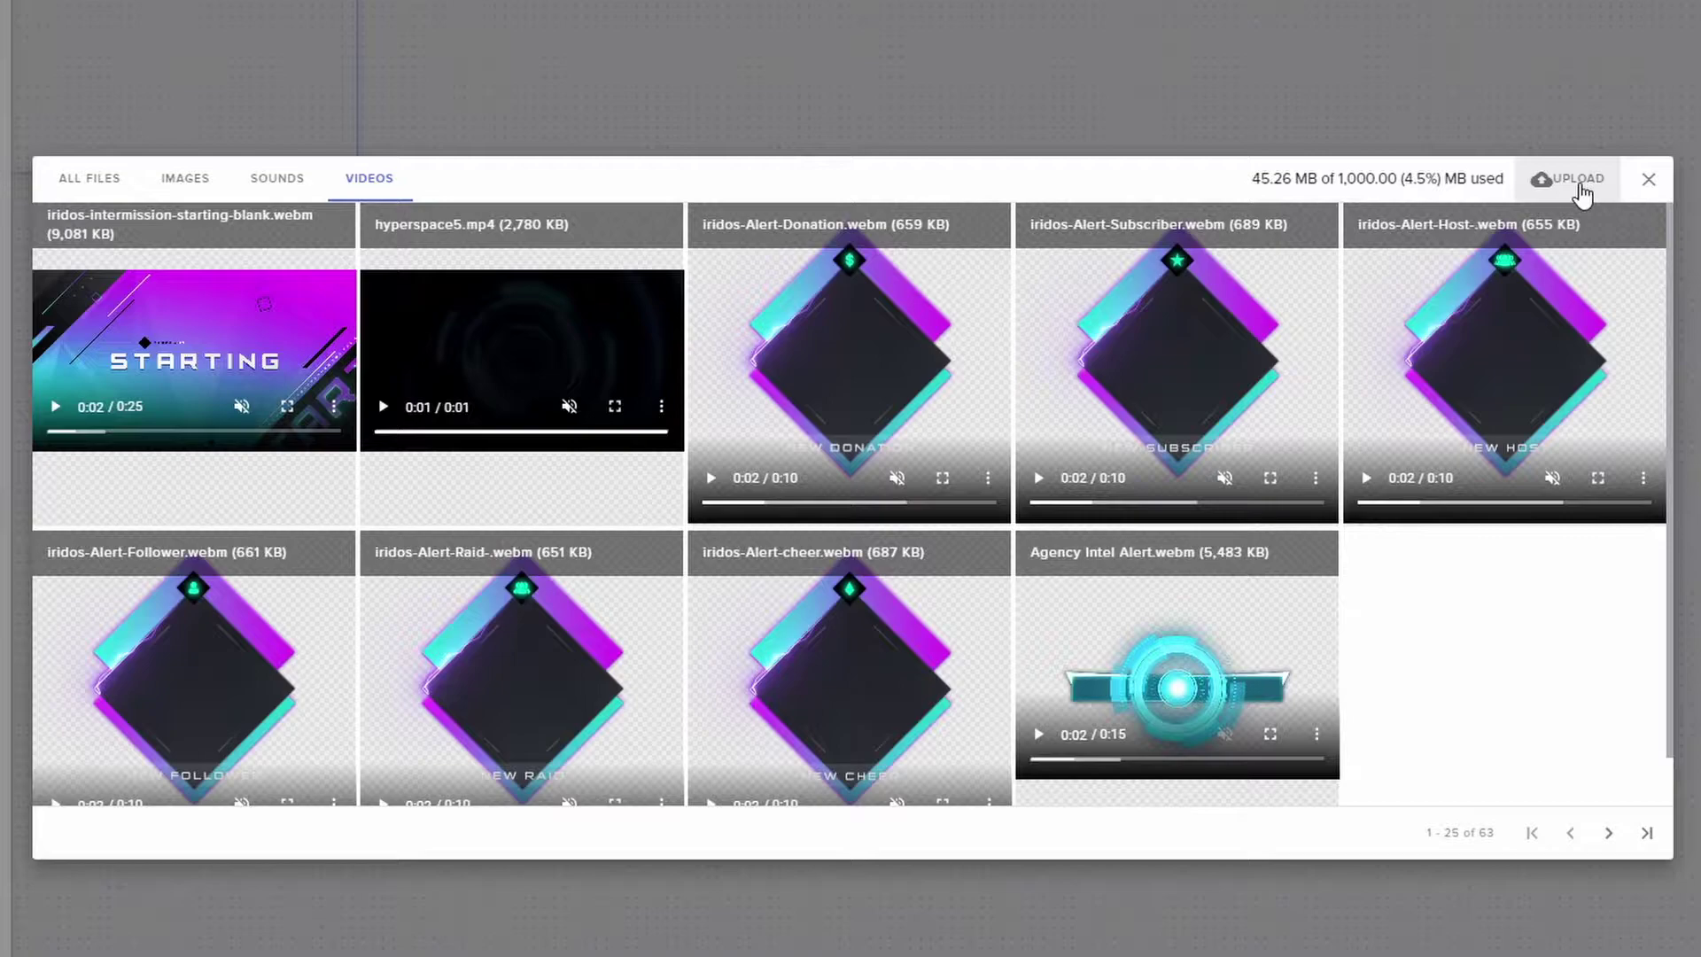
pyautogui.moveTo(871, 253)
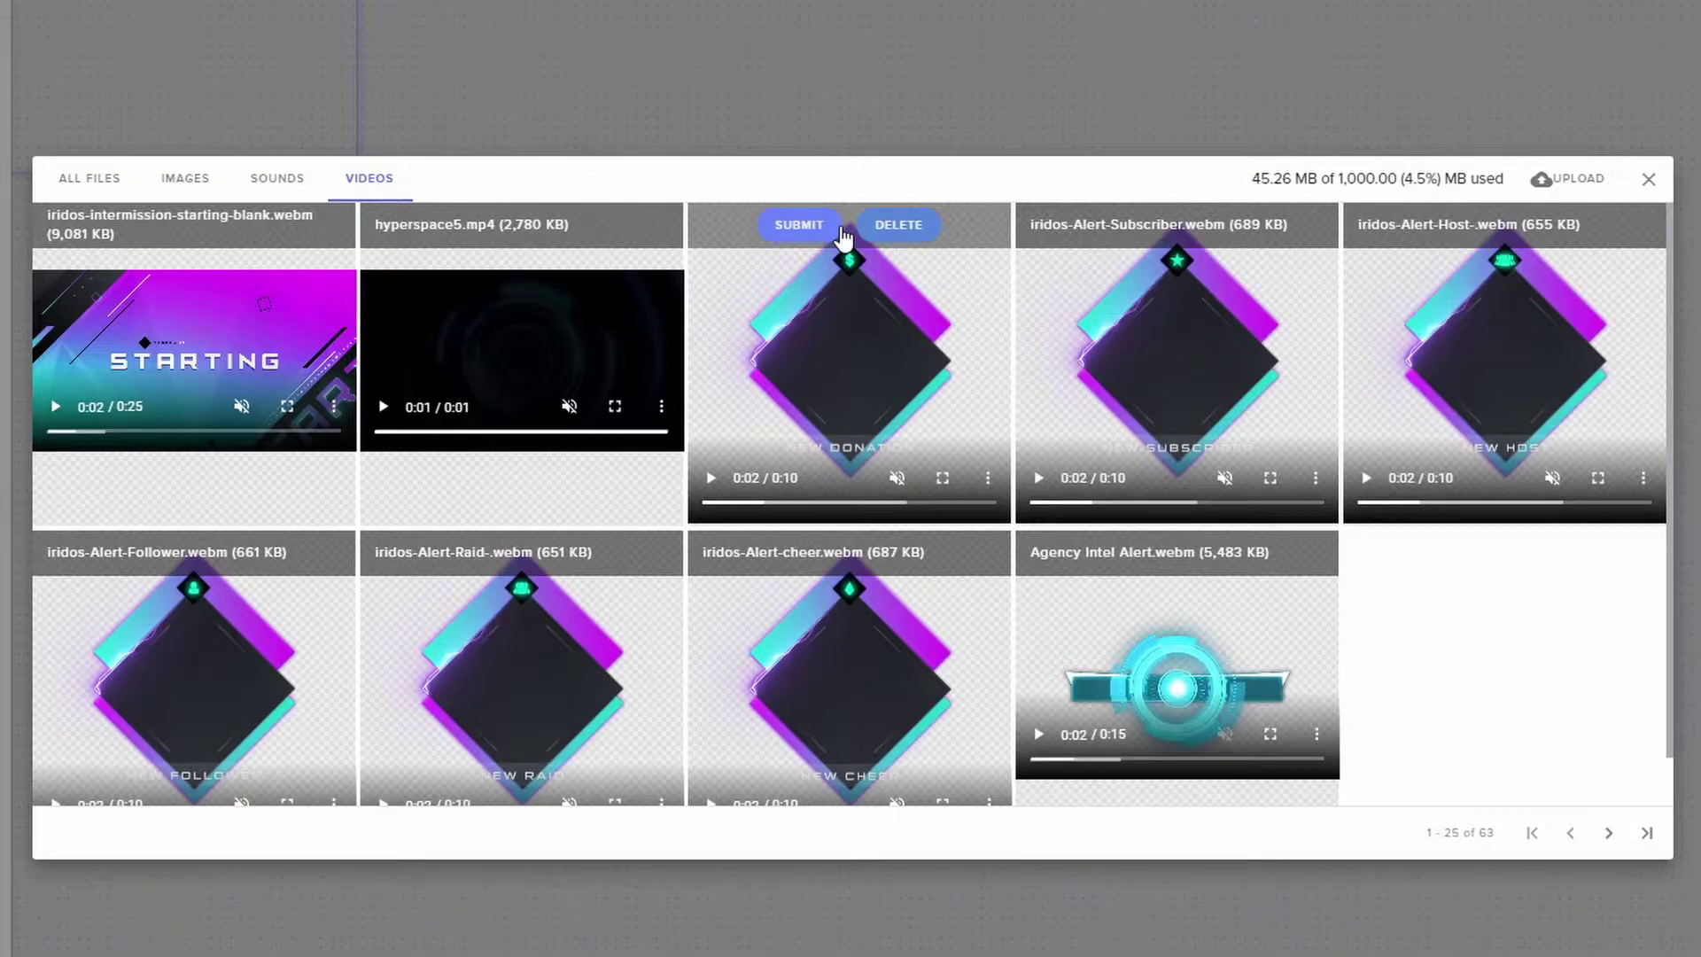
pyautogui.moveTo(142, 407)
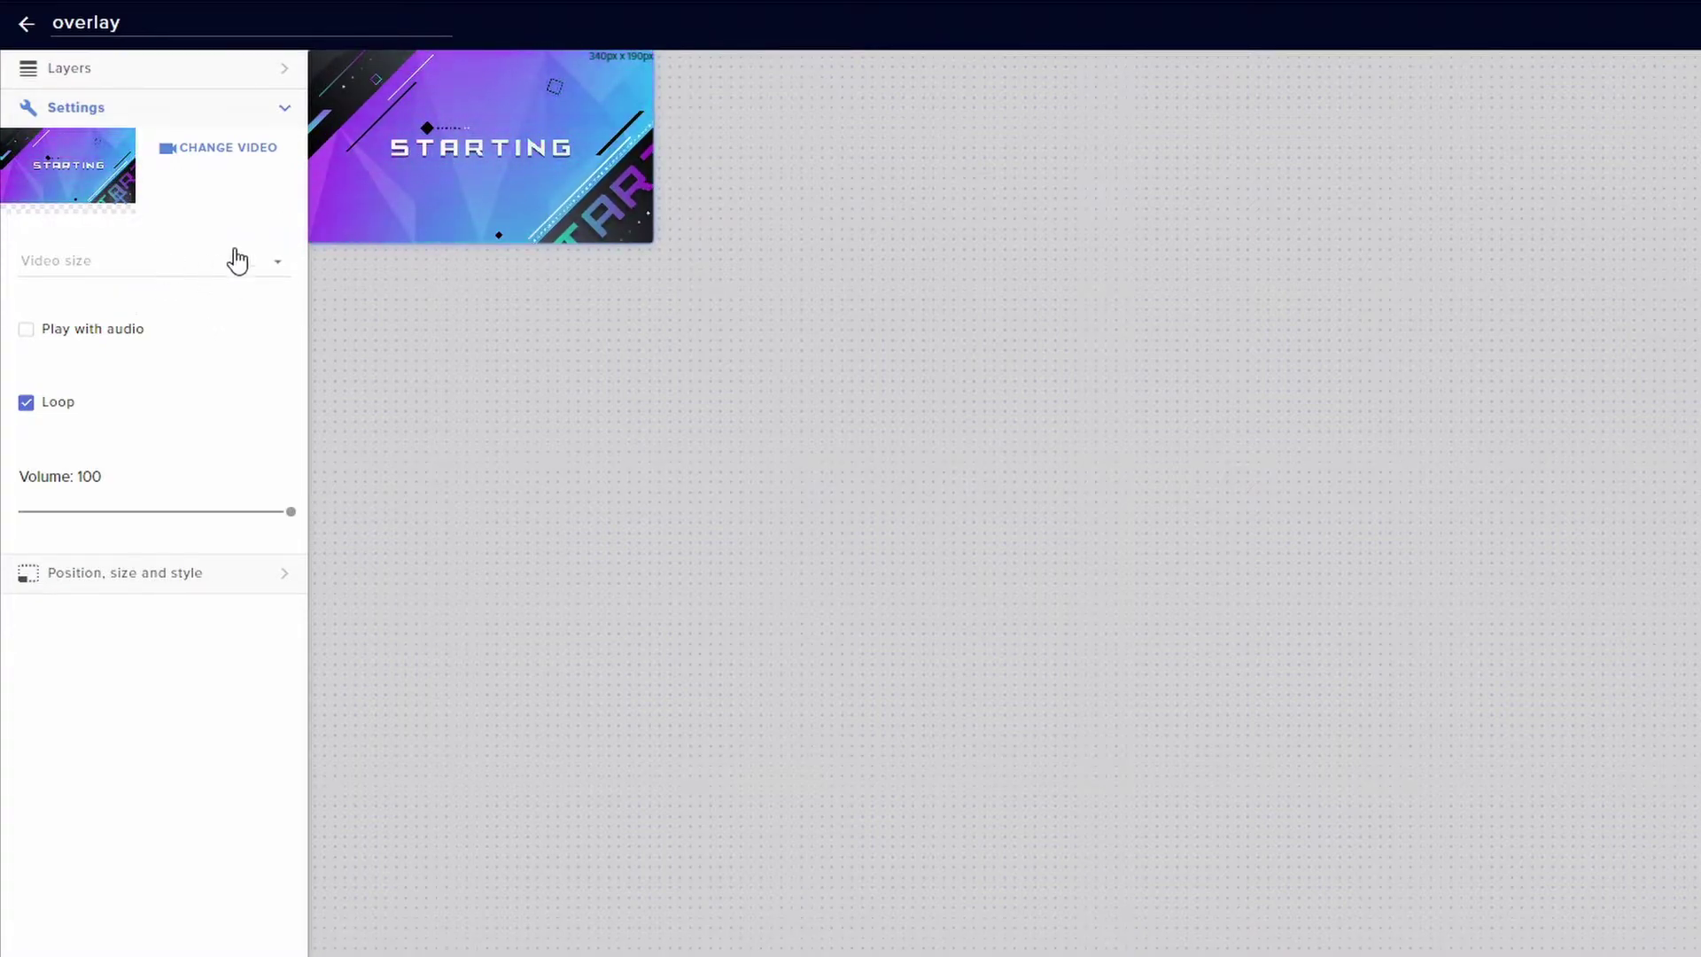
# Set video size to Scaled to fit, stretch the widget over the canvas, then revert to Auto.
pyautogui.click(226, 277)
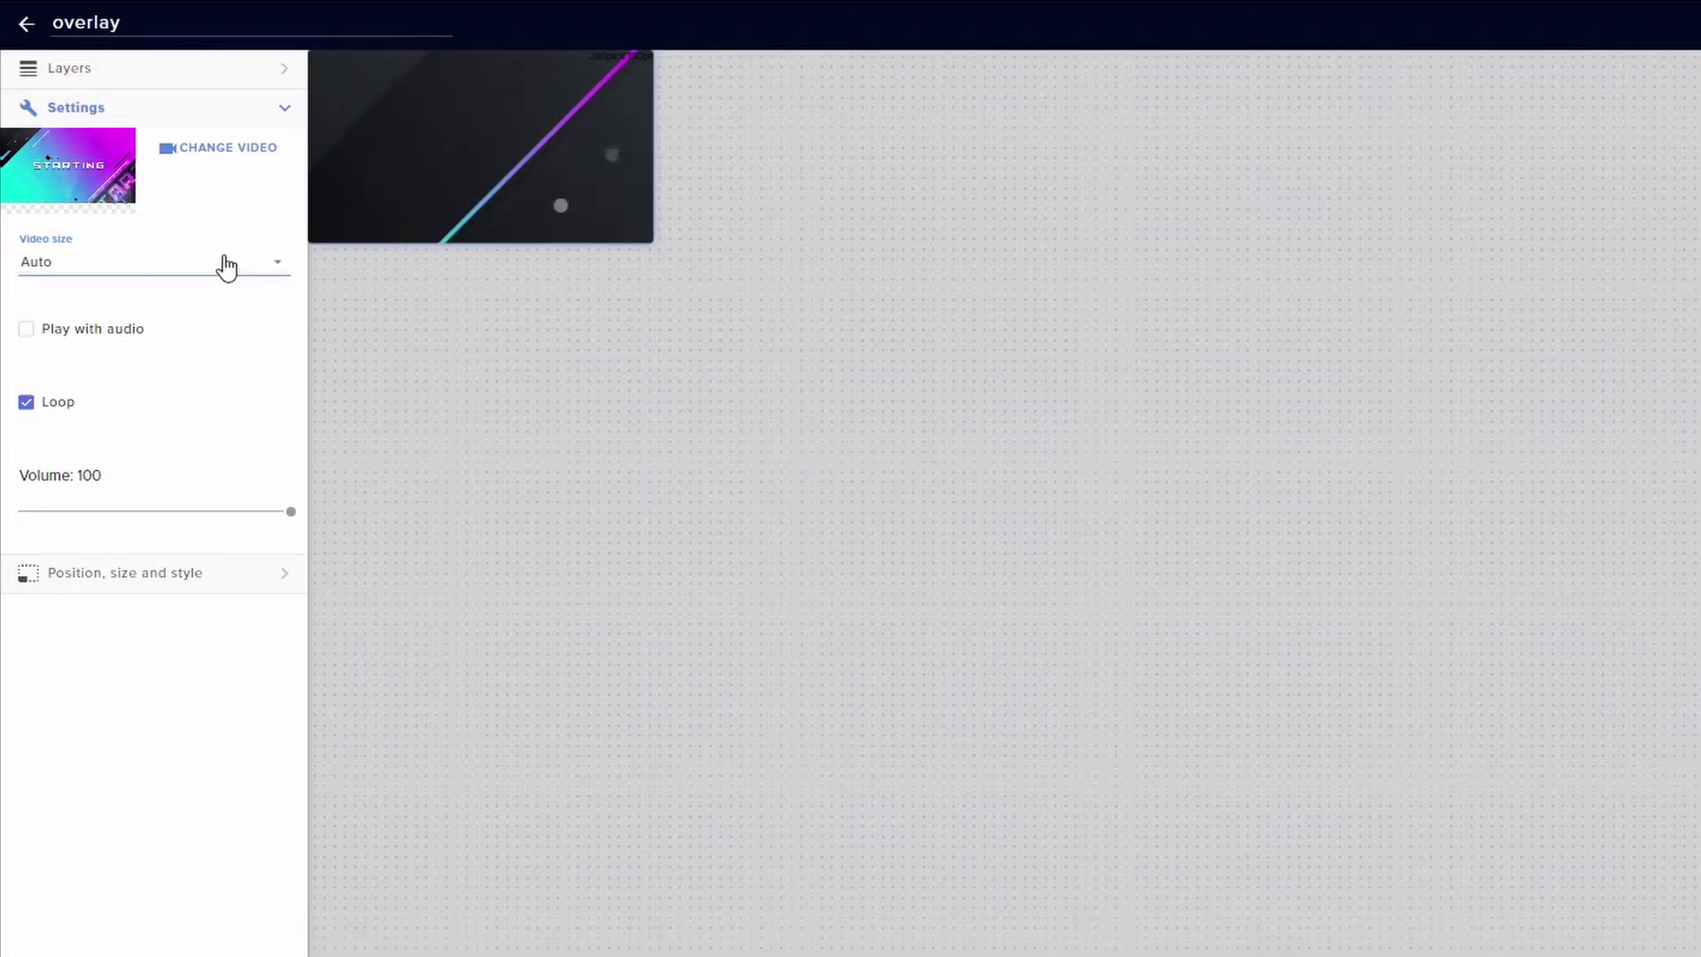
pyautogui.click(213, 275)
pyautogui.click(66, 226)
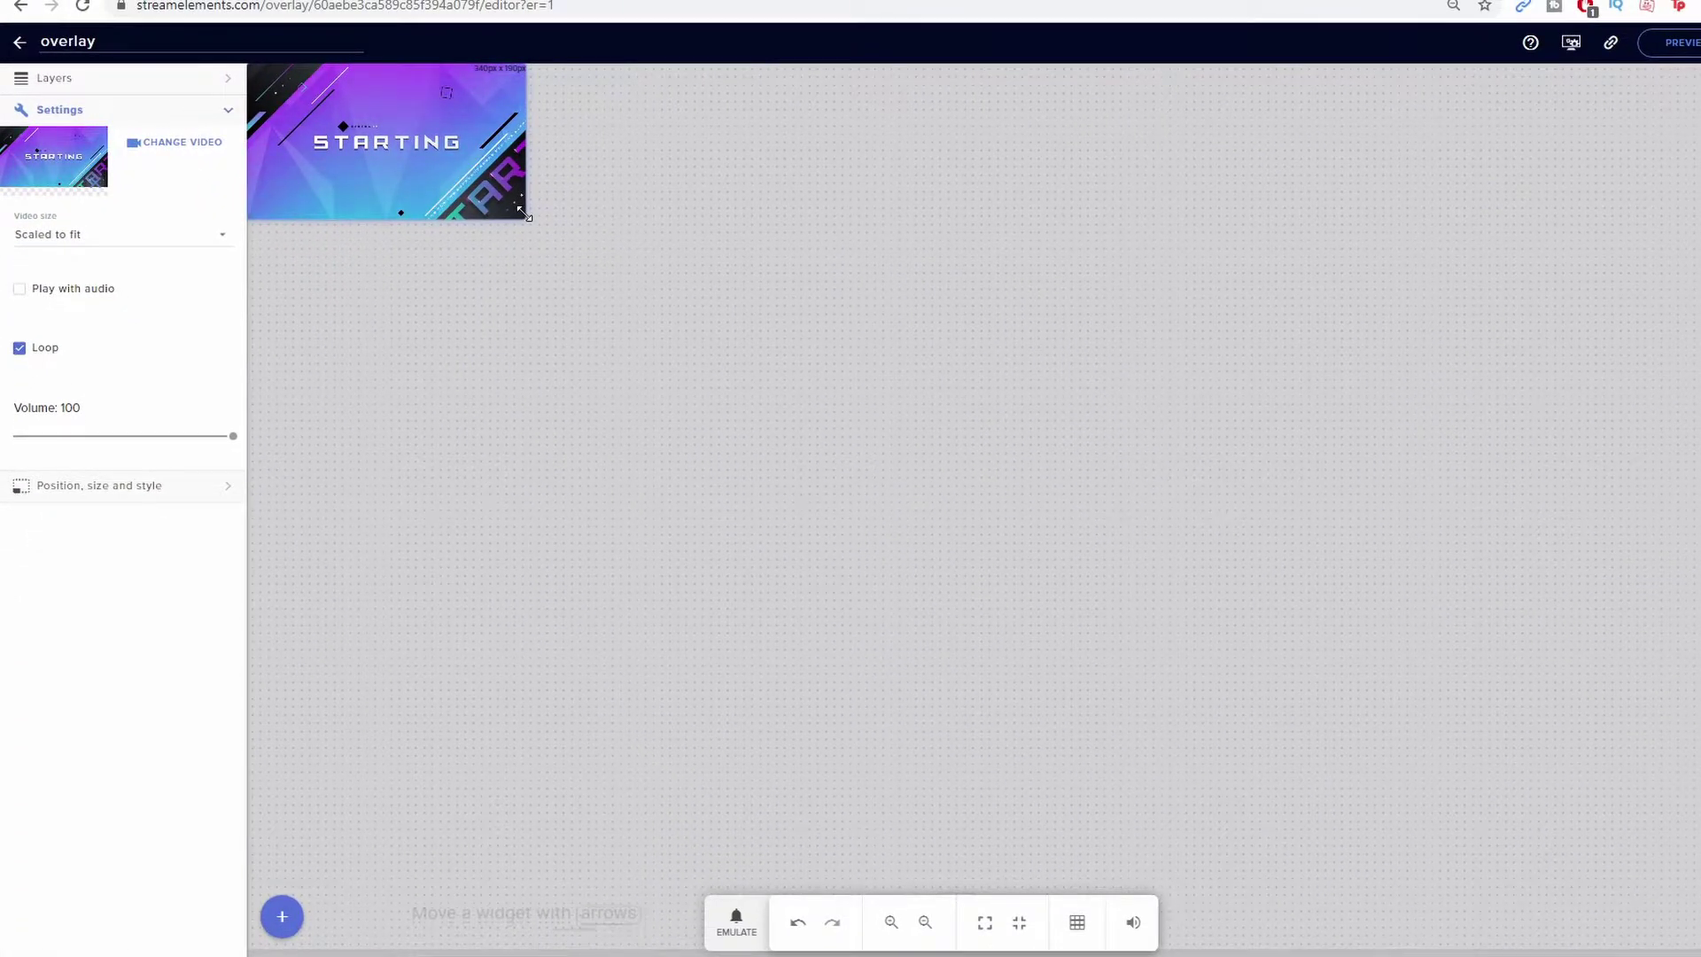
pyautogui.moveTo(522, 213); pyautogui.dragTo(1700, 952)
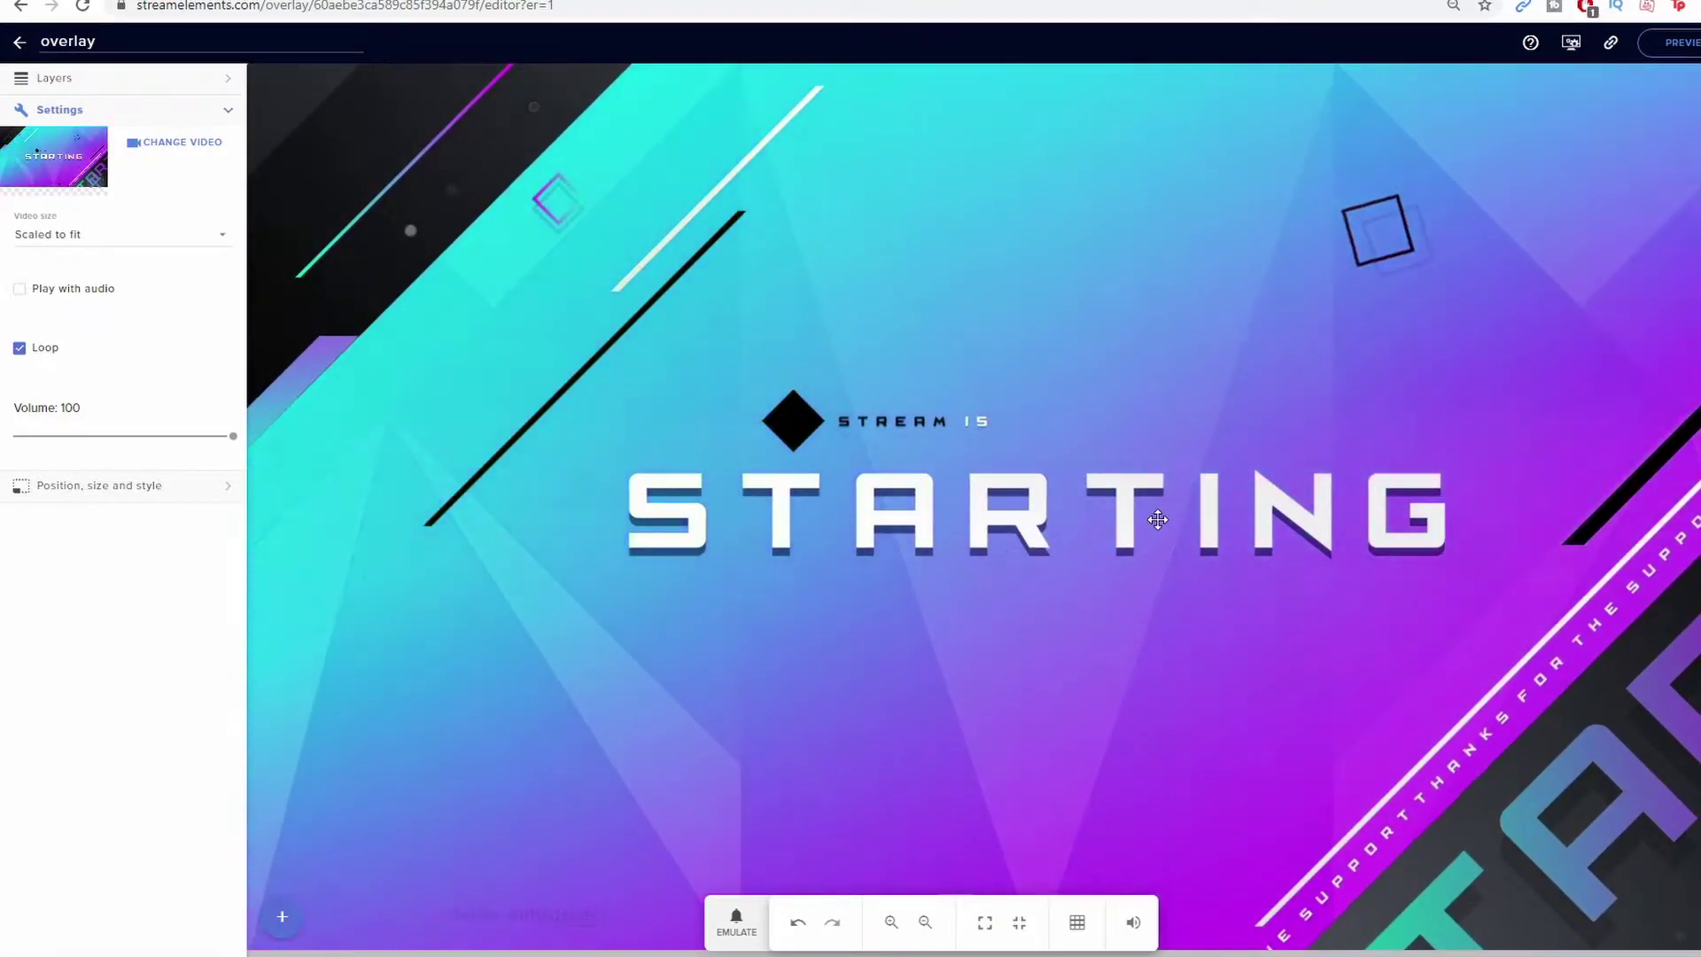
pyautogui.click(120, 232)
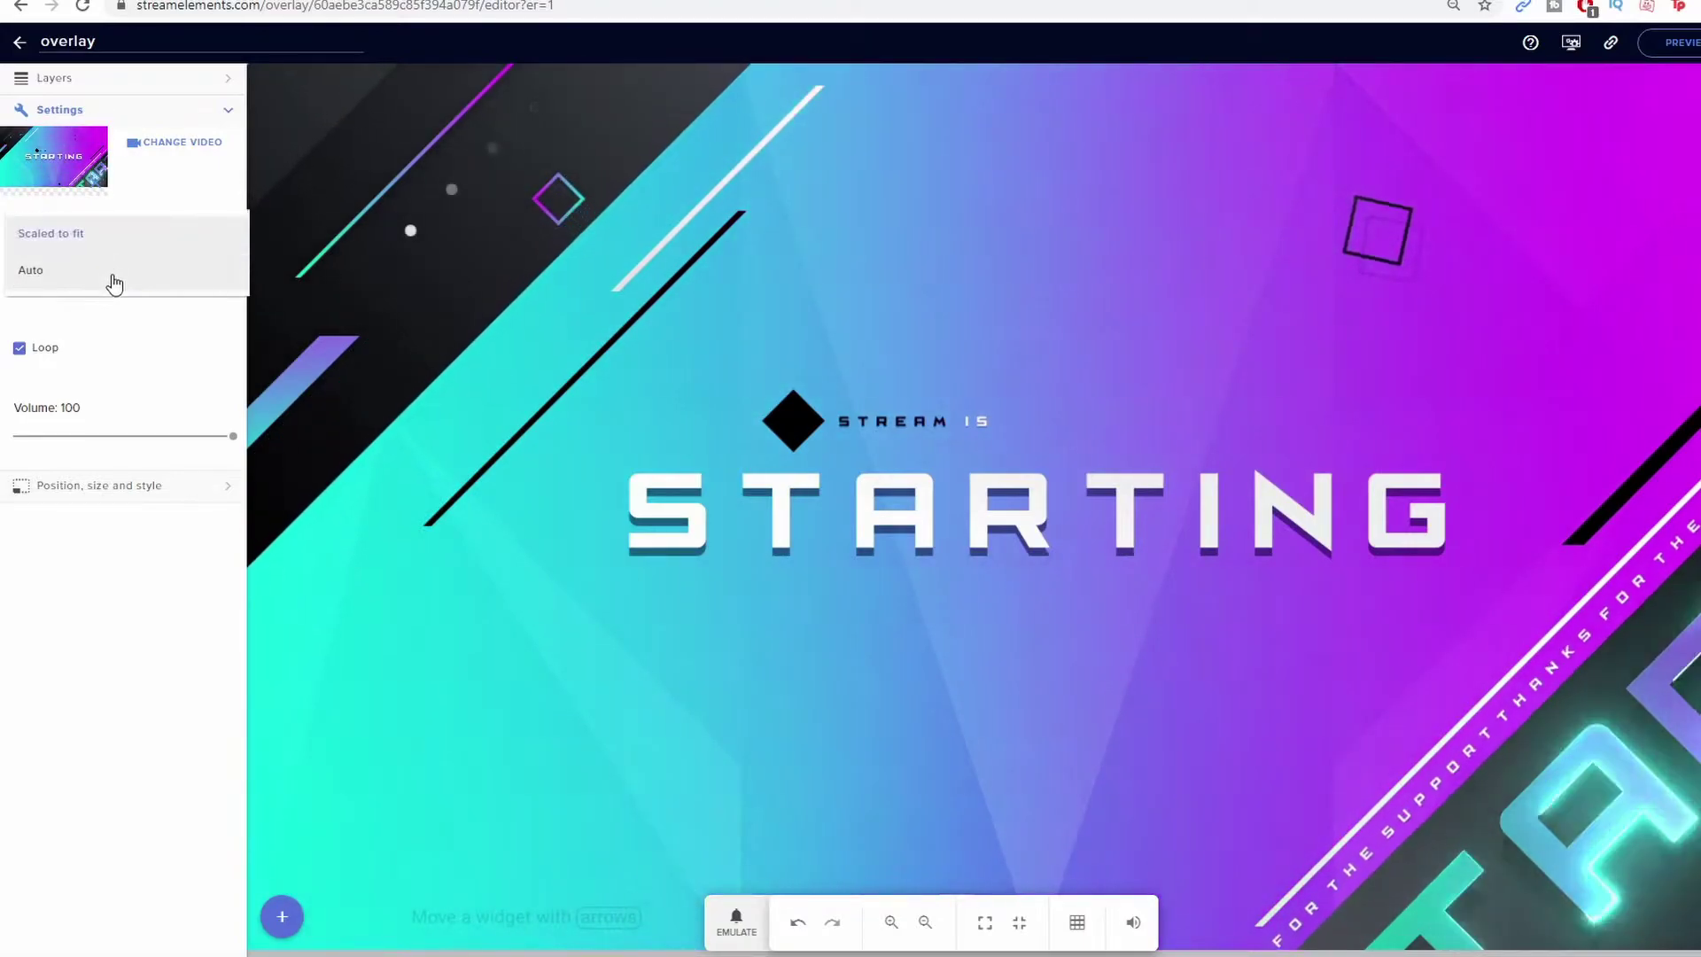
pyautogui.click(113, 270)
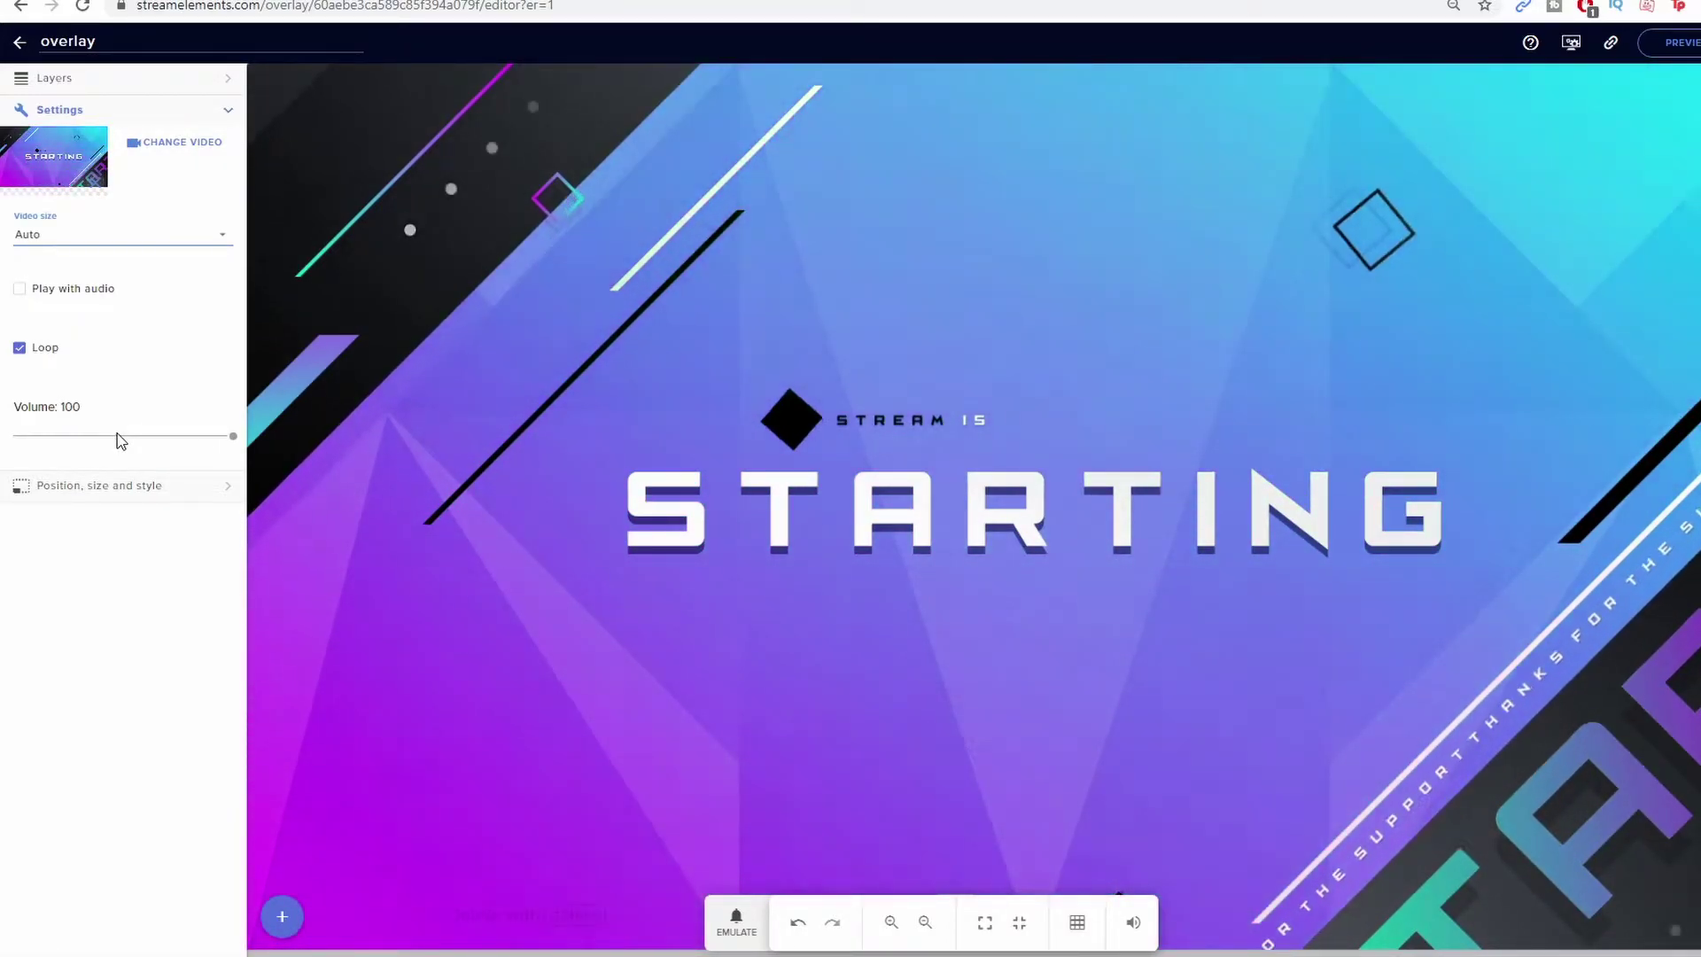
# Set widget rotation to 0°, centre it on the canvas, and copy the overlay URL.
pyautogui.click(170, 486)
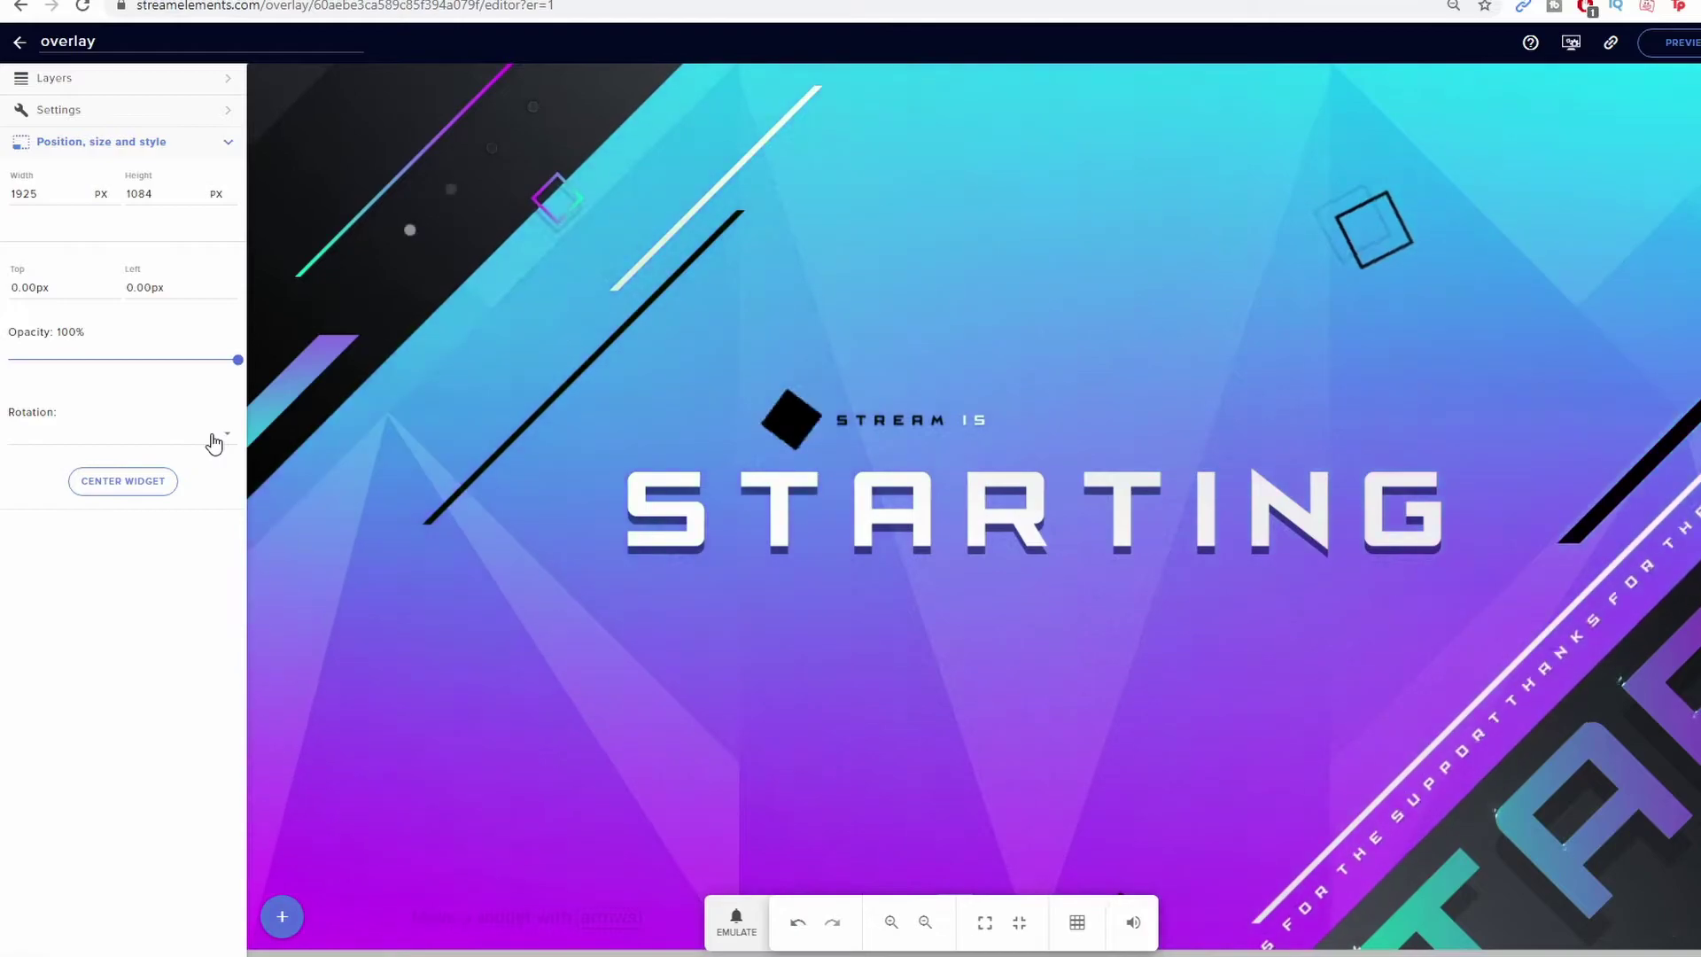
pyautogui.click(215, 436)
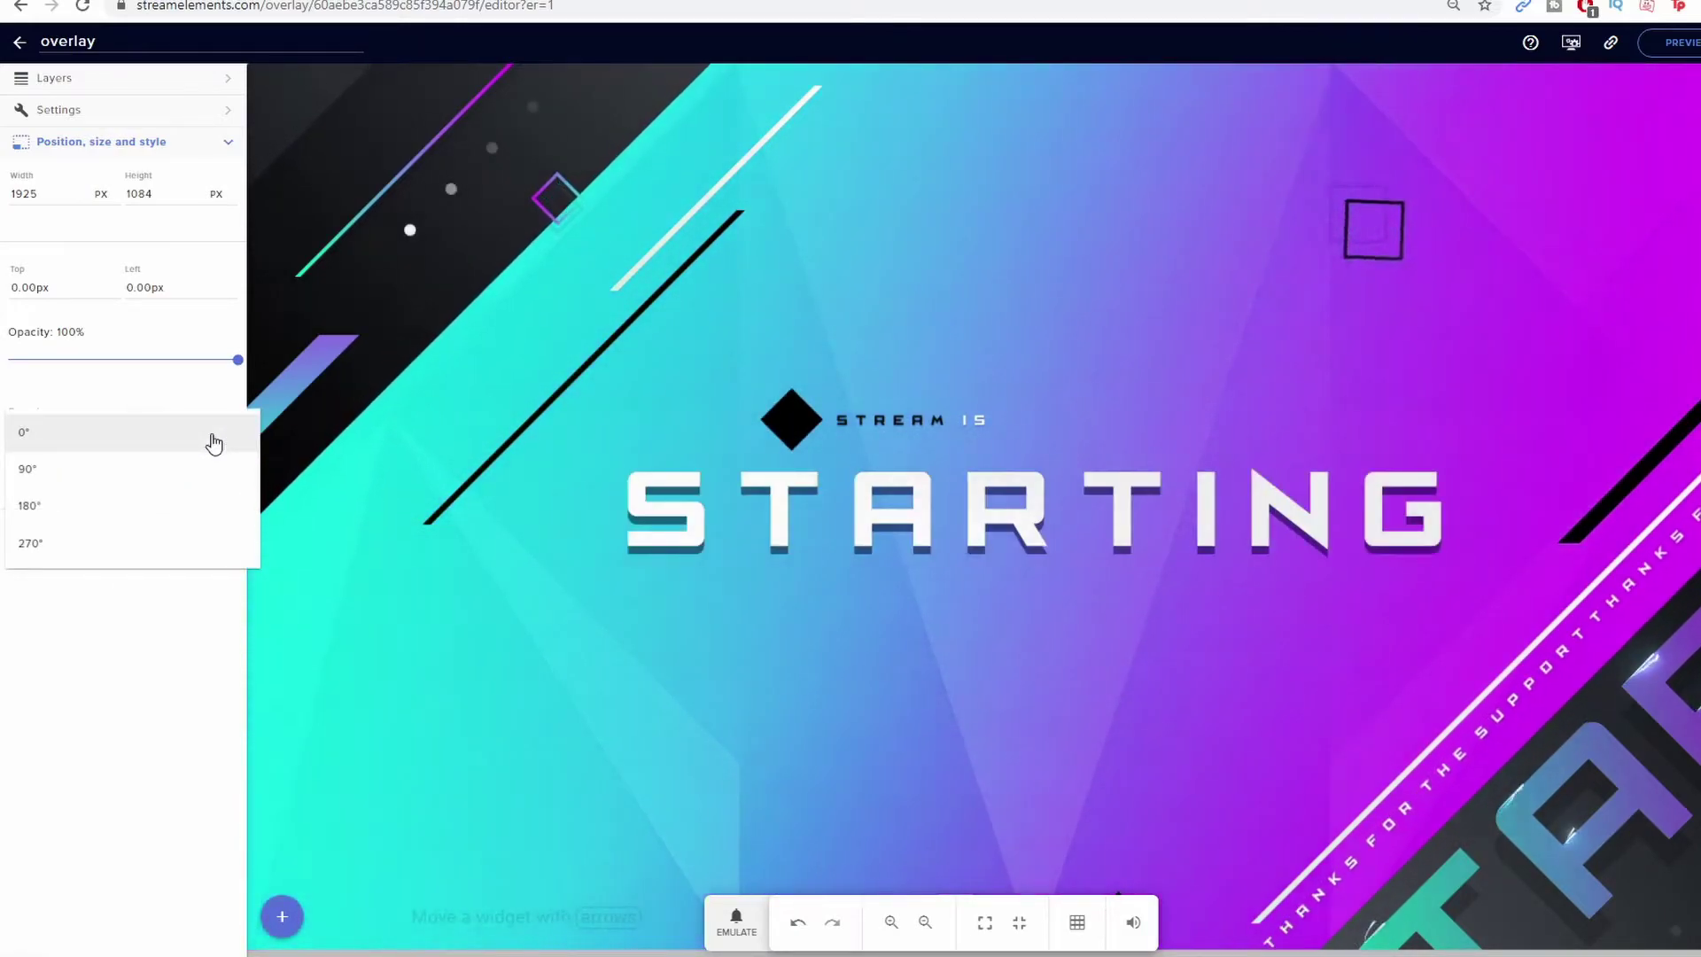
pyautogui.click(213, 443)
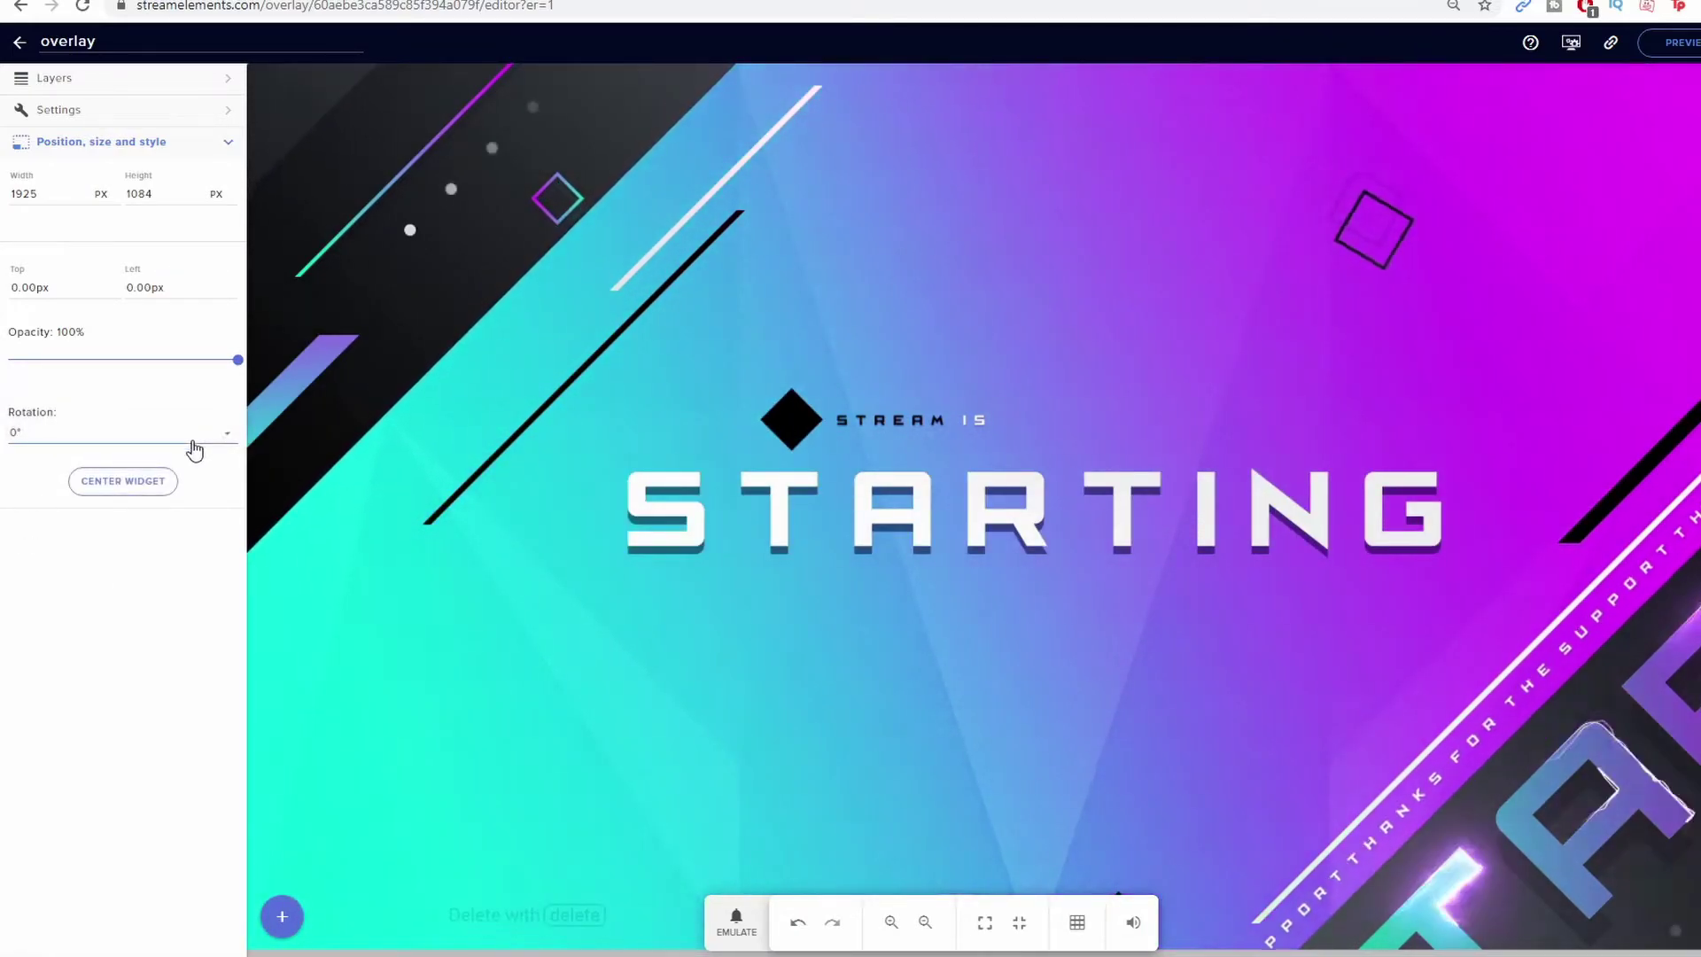
pyautogui.click(123, 483)
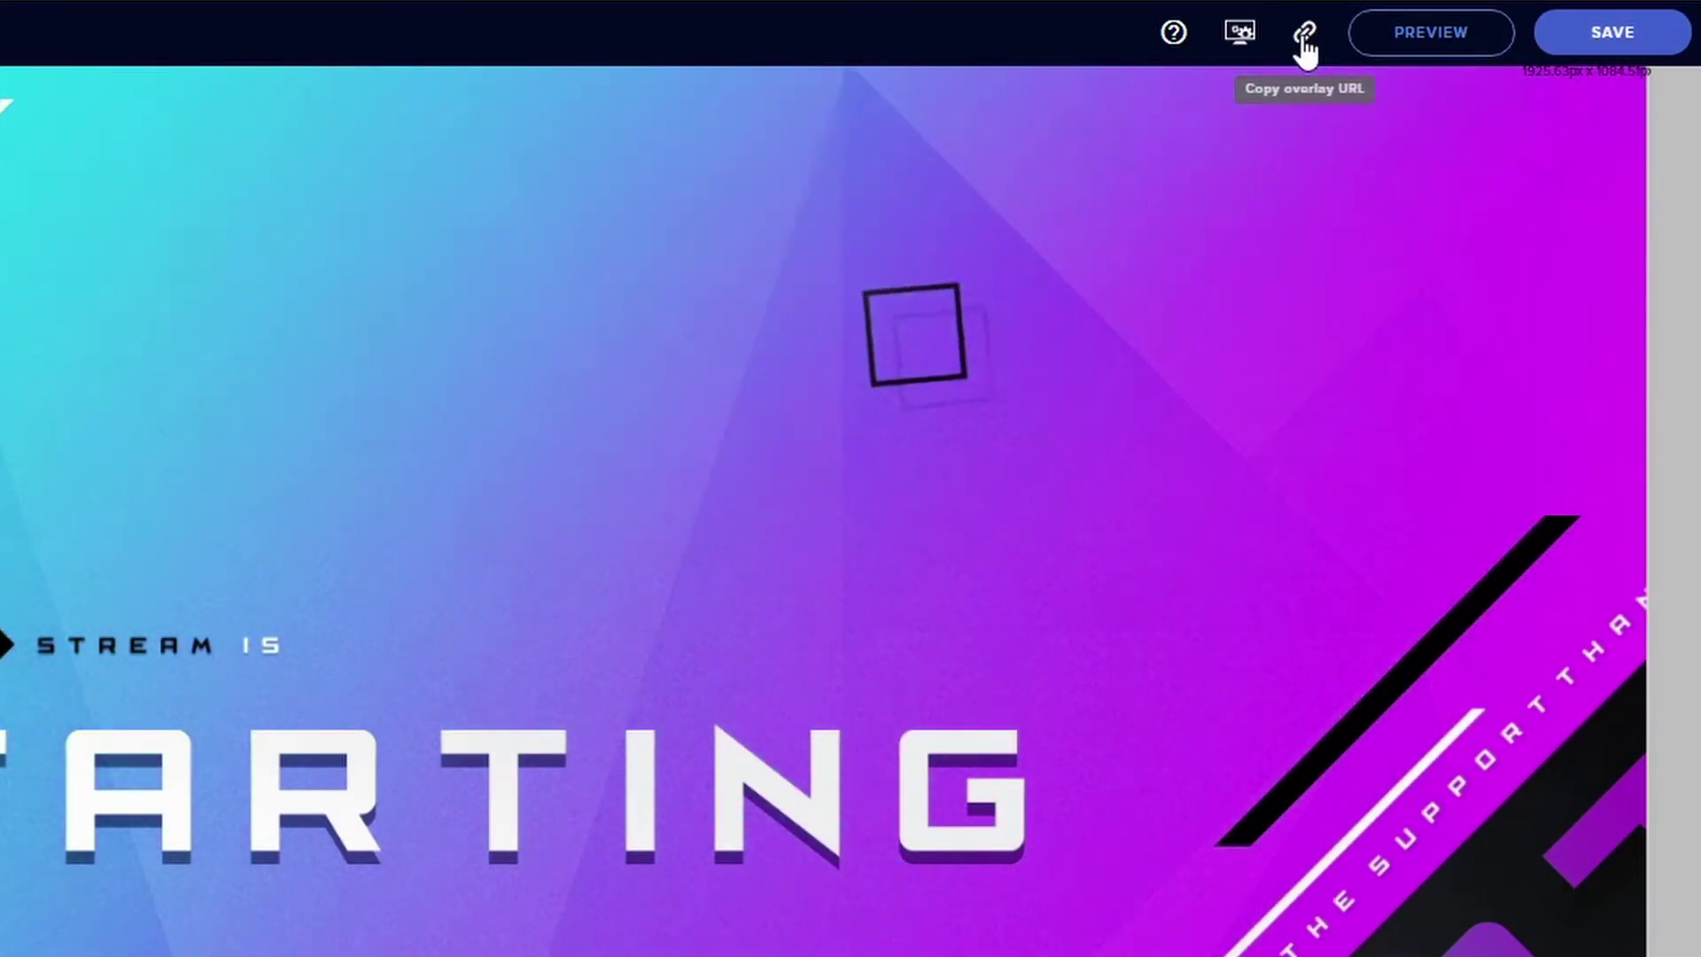
pyautogui.click(1304, 36)
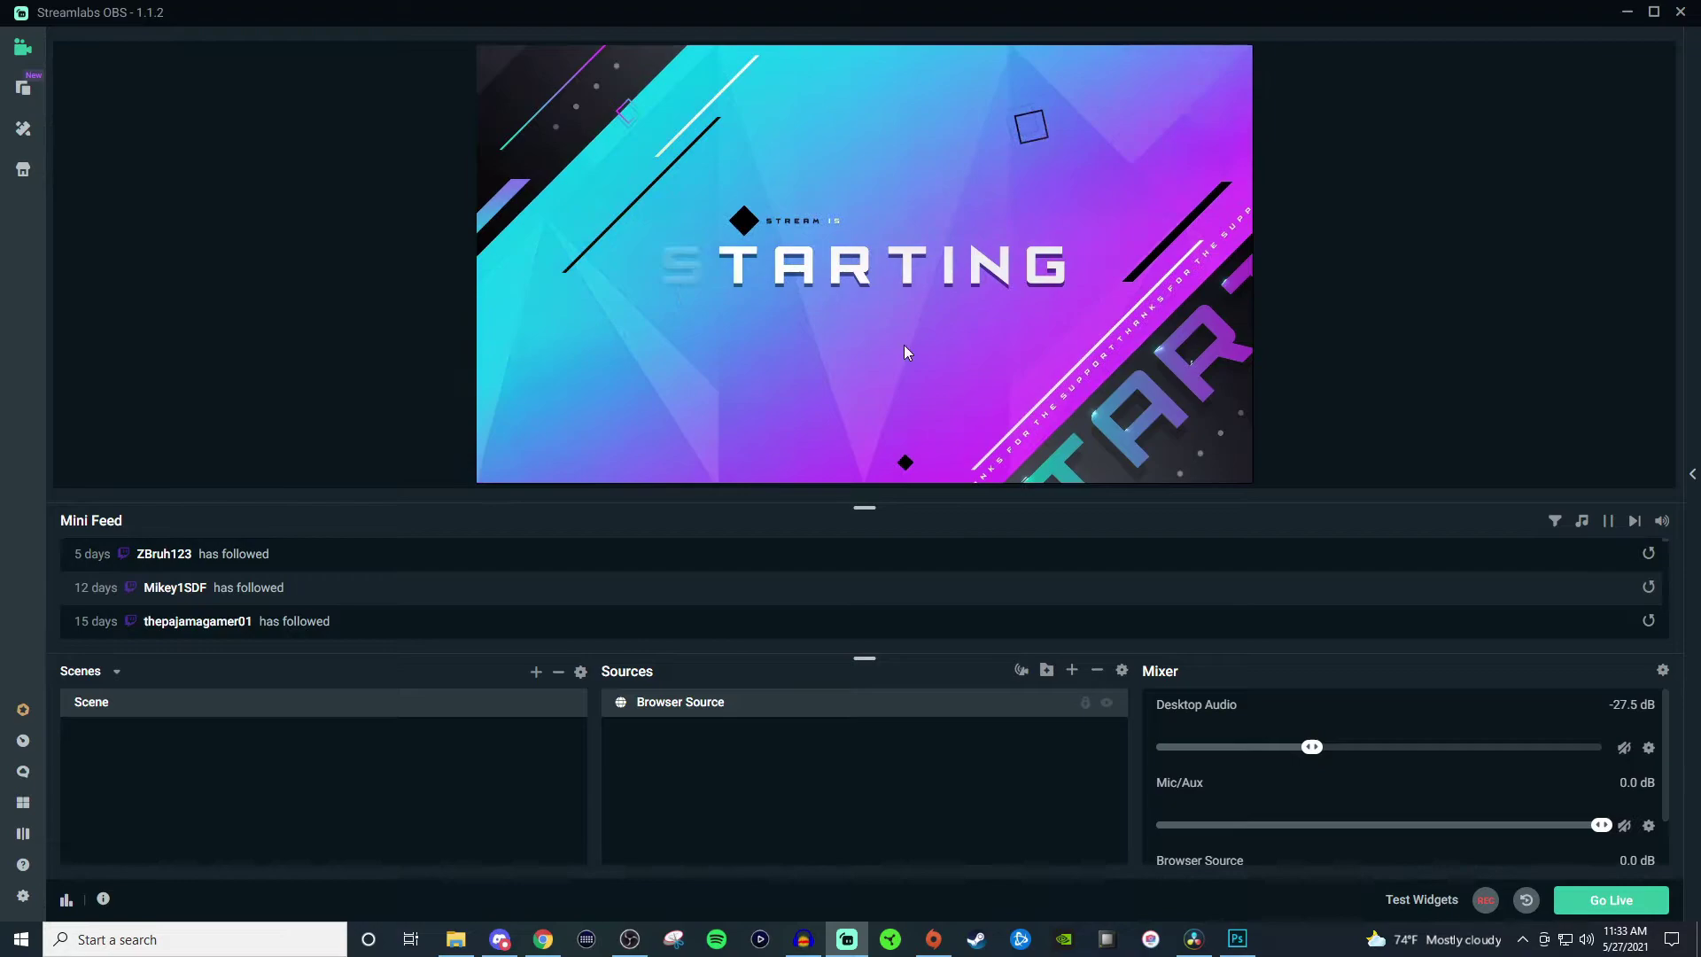
# Delete the old Browser Source from the Streamlabs OBS scene.
pyautogui.click(865, 709)
pyautogui.press('Delete')
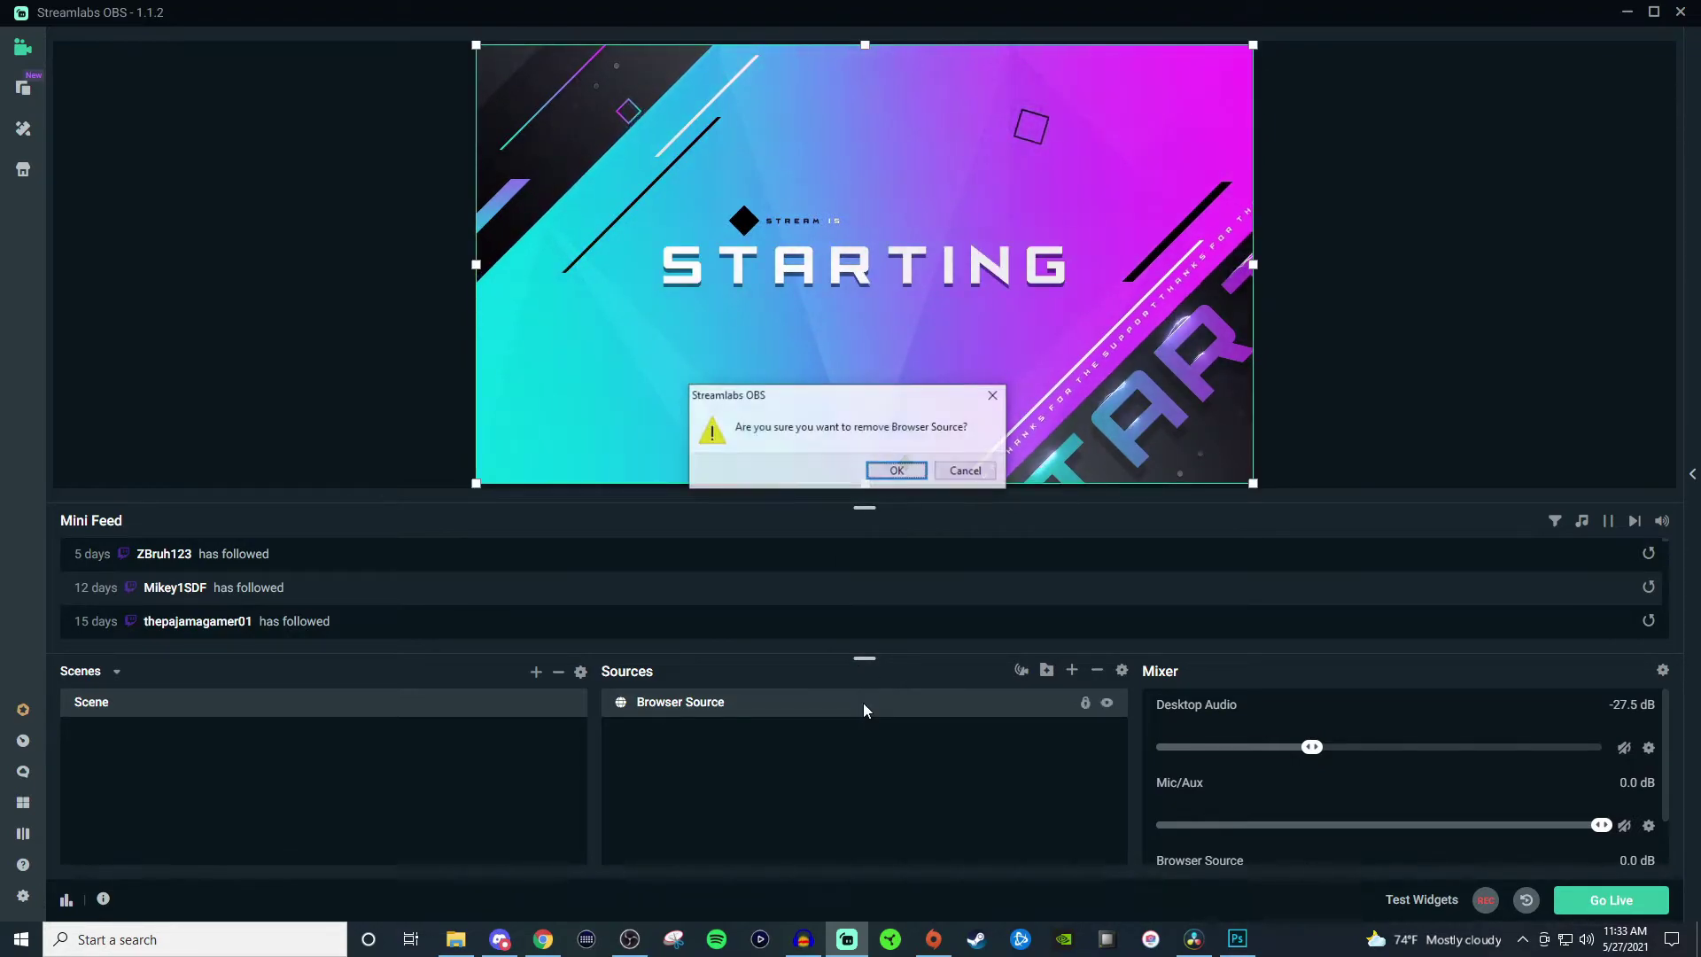
pyautogui.press('Return')
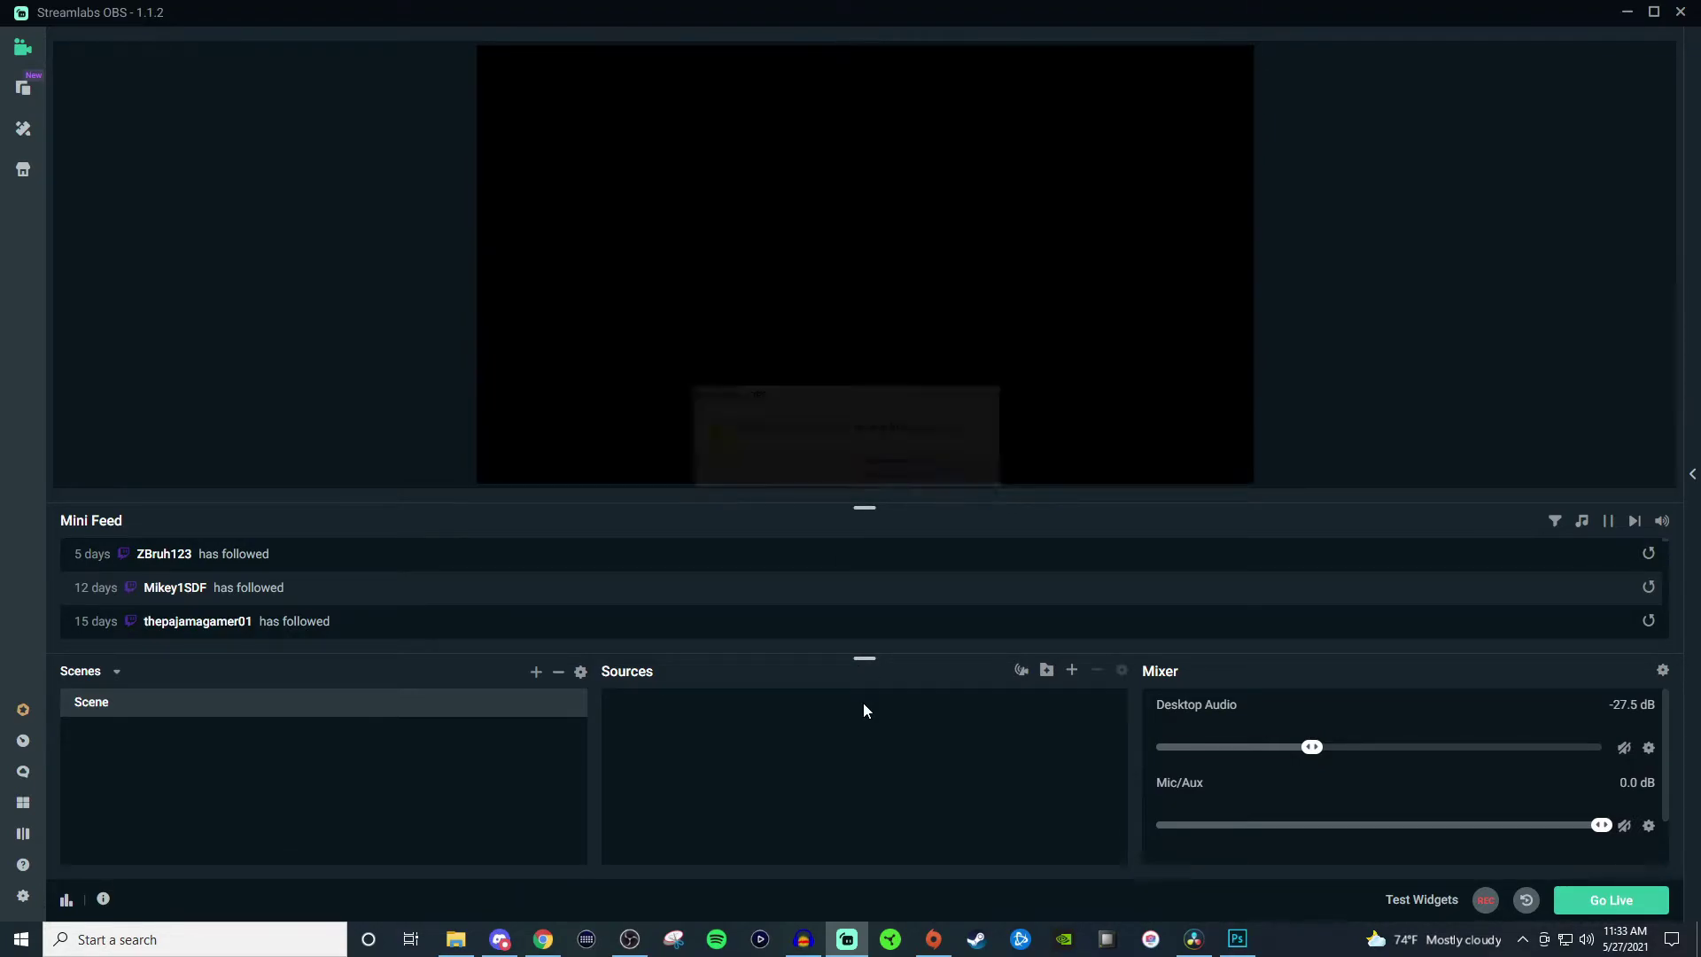
# Add a new Browser Source whose URL is the pasted StreamElements overlay link.
pyautogui.click(1072, 675)
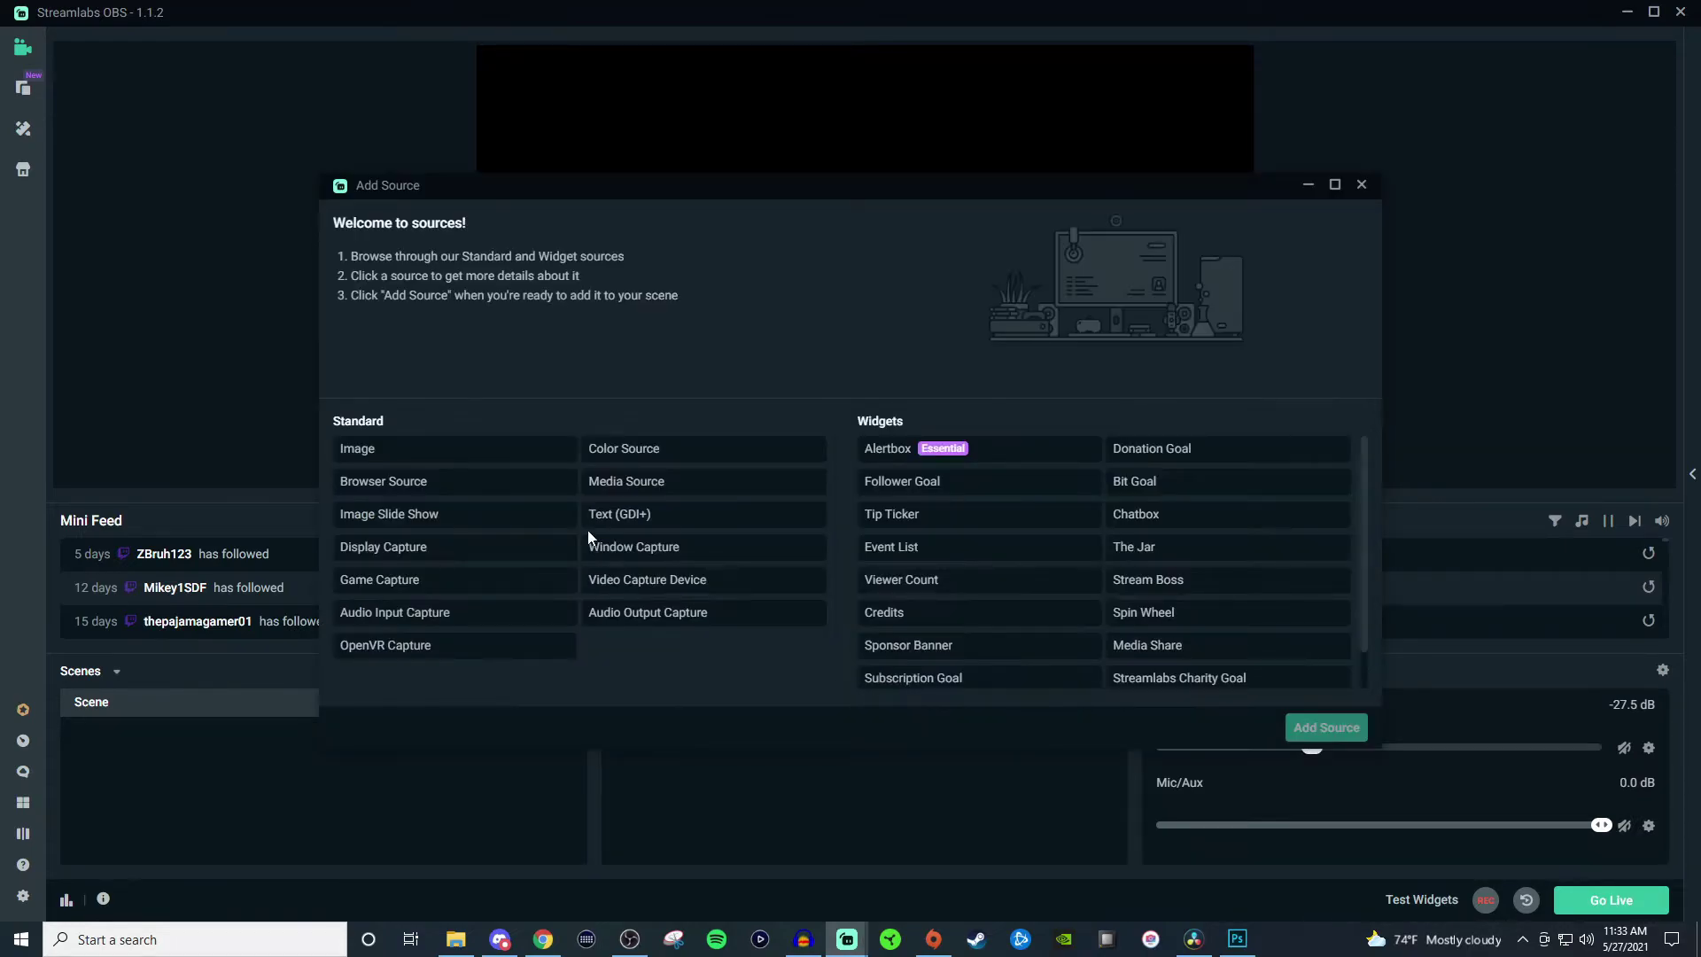
pyautogui.click(499, 487)
pyautogui.click(1326, 727)
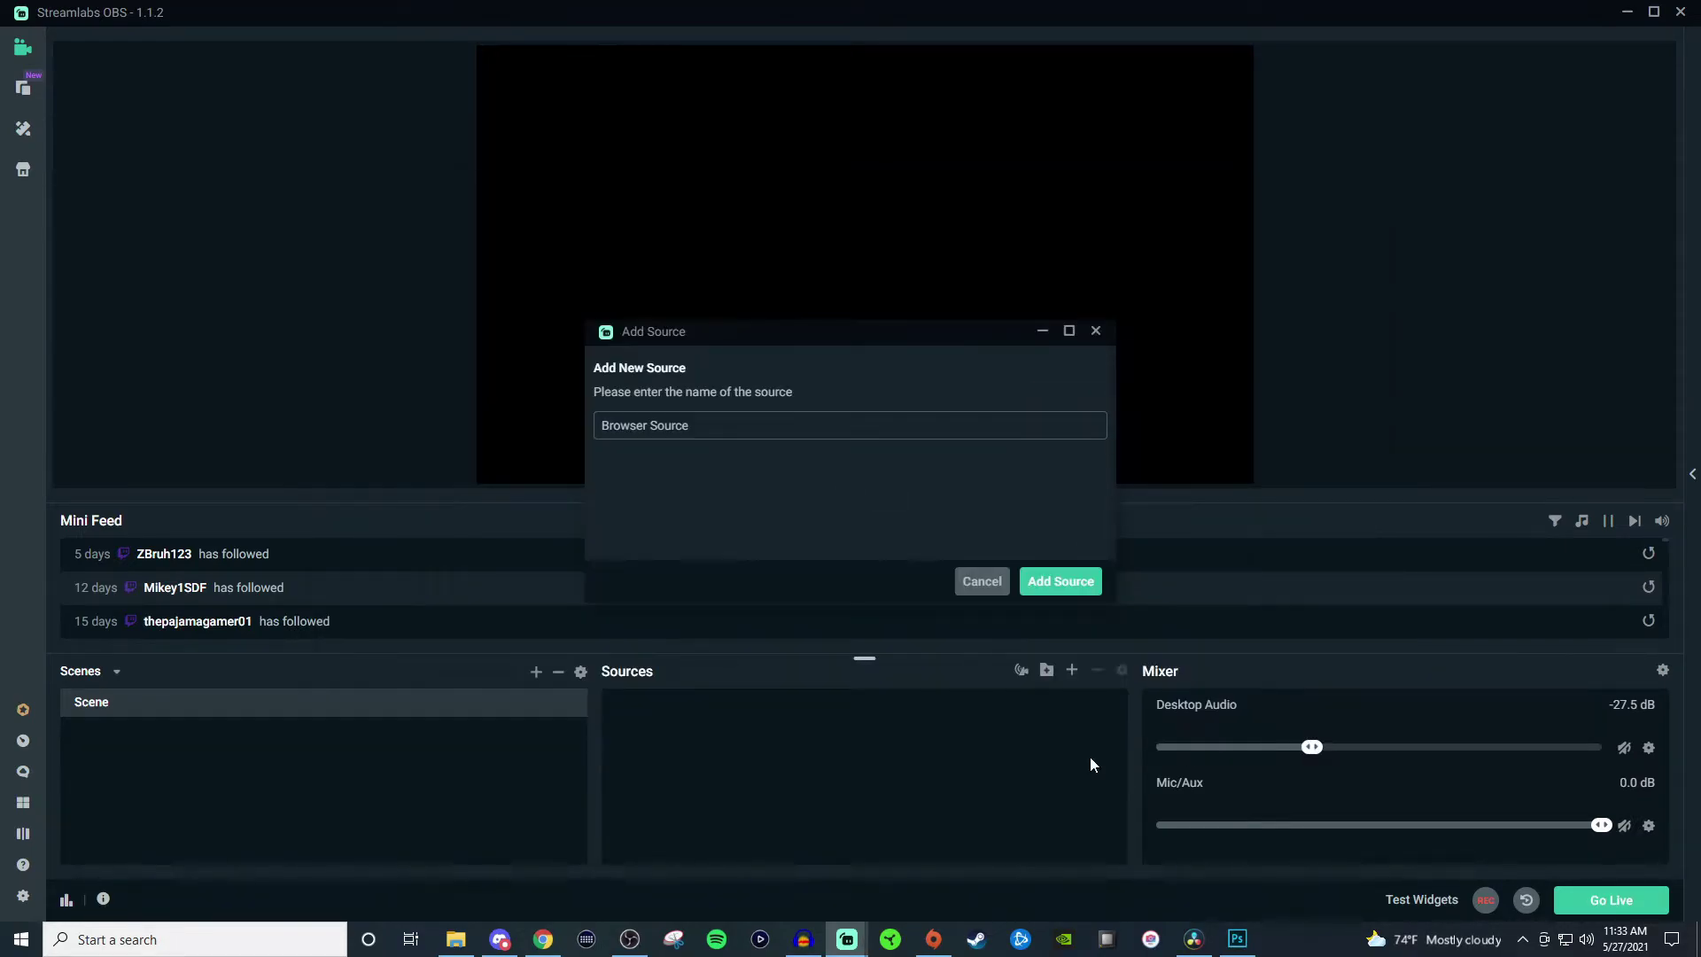
pyautogui.click(1045, 574)
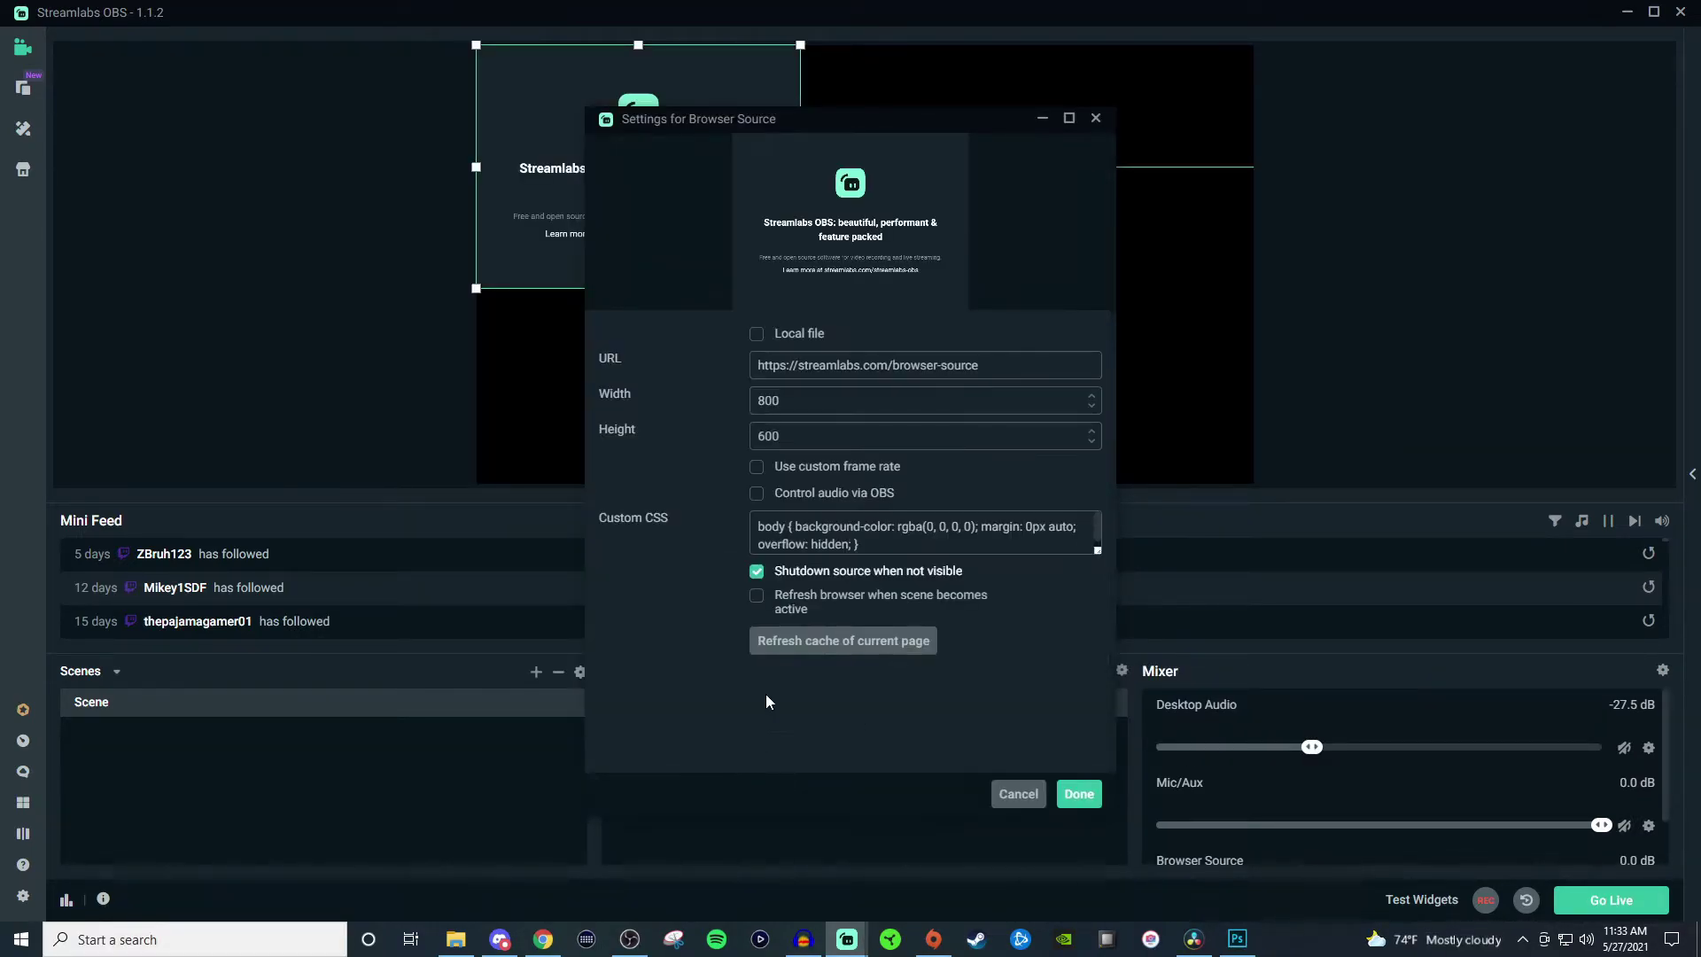
pyautogui.moveTo(976, 372); pyautogui.dragTo(788, 391)
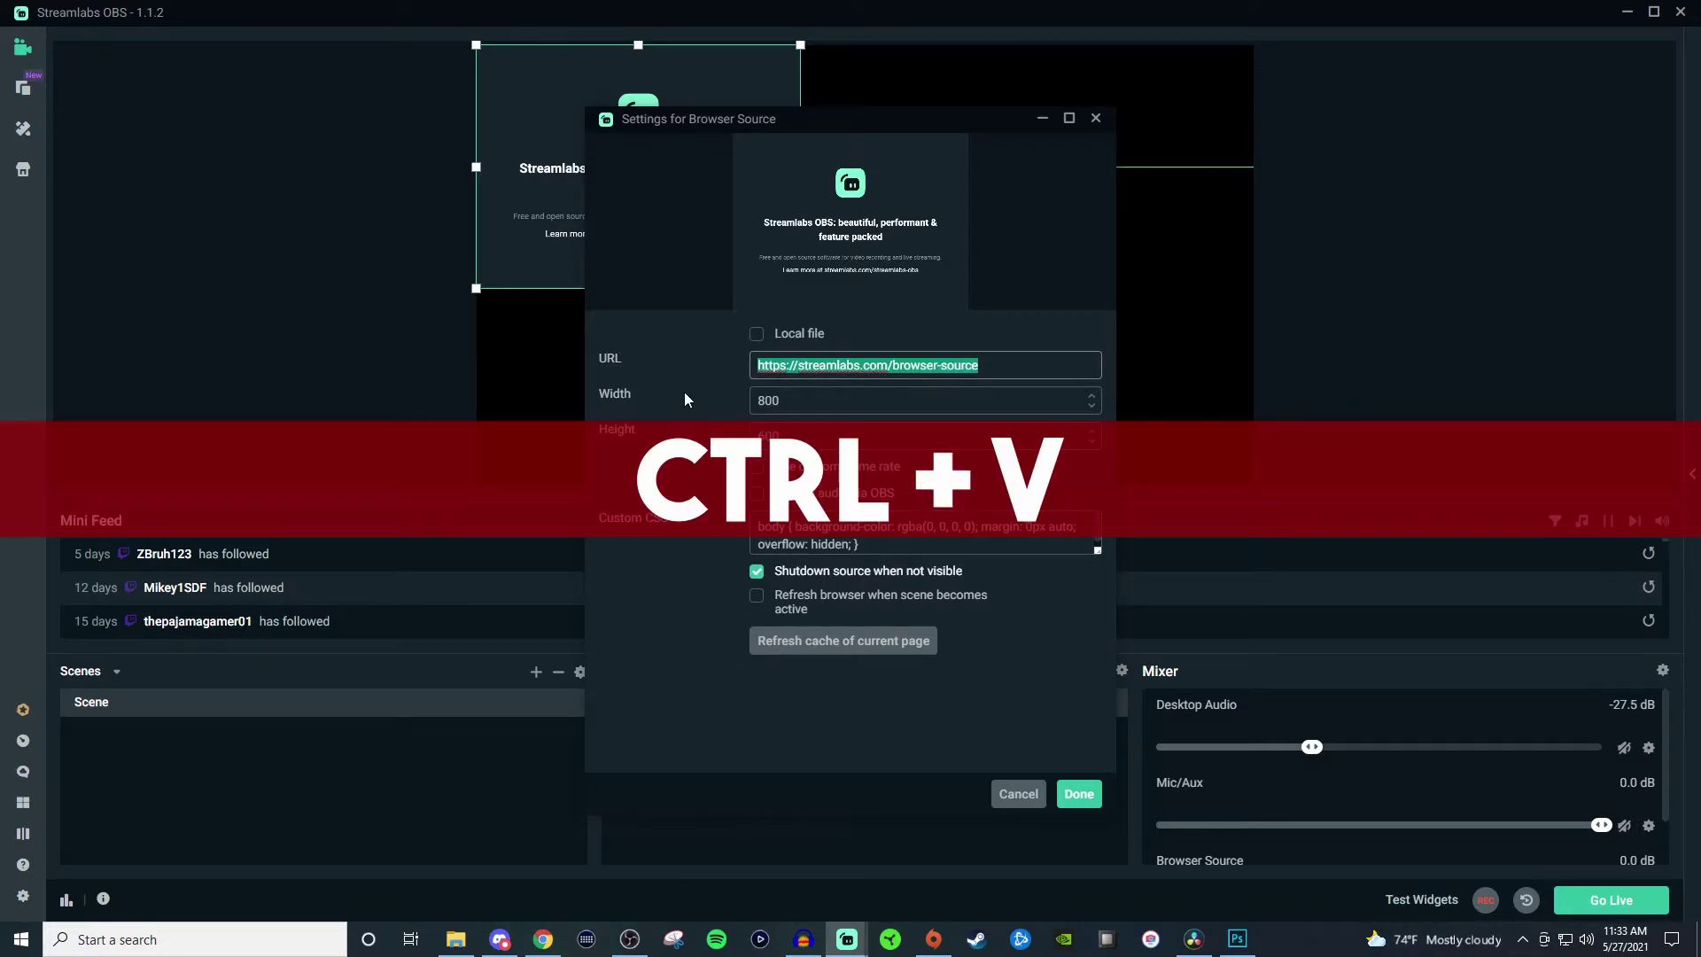
pyautogui.hotkey('ctrl', 'v')
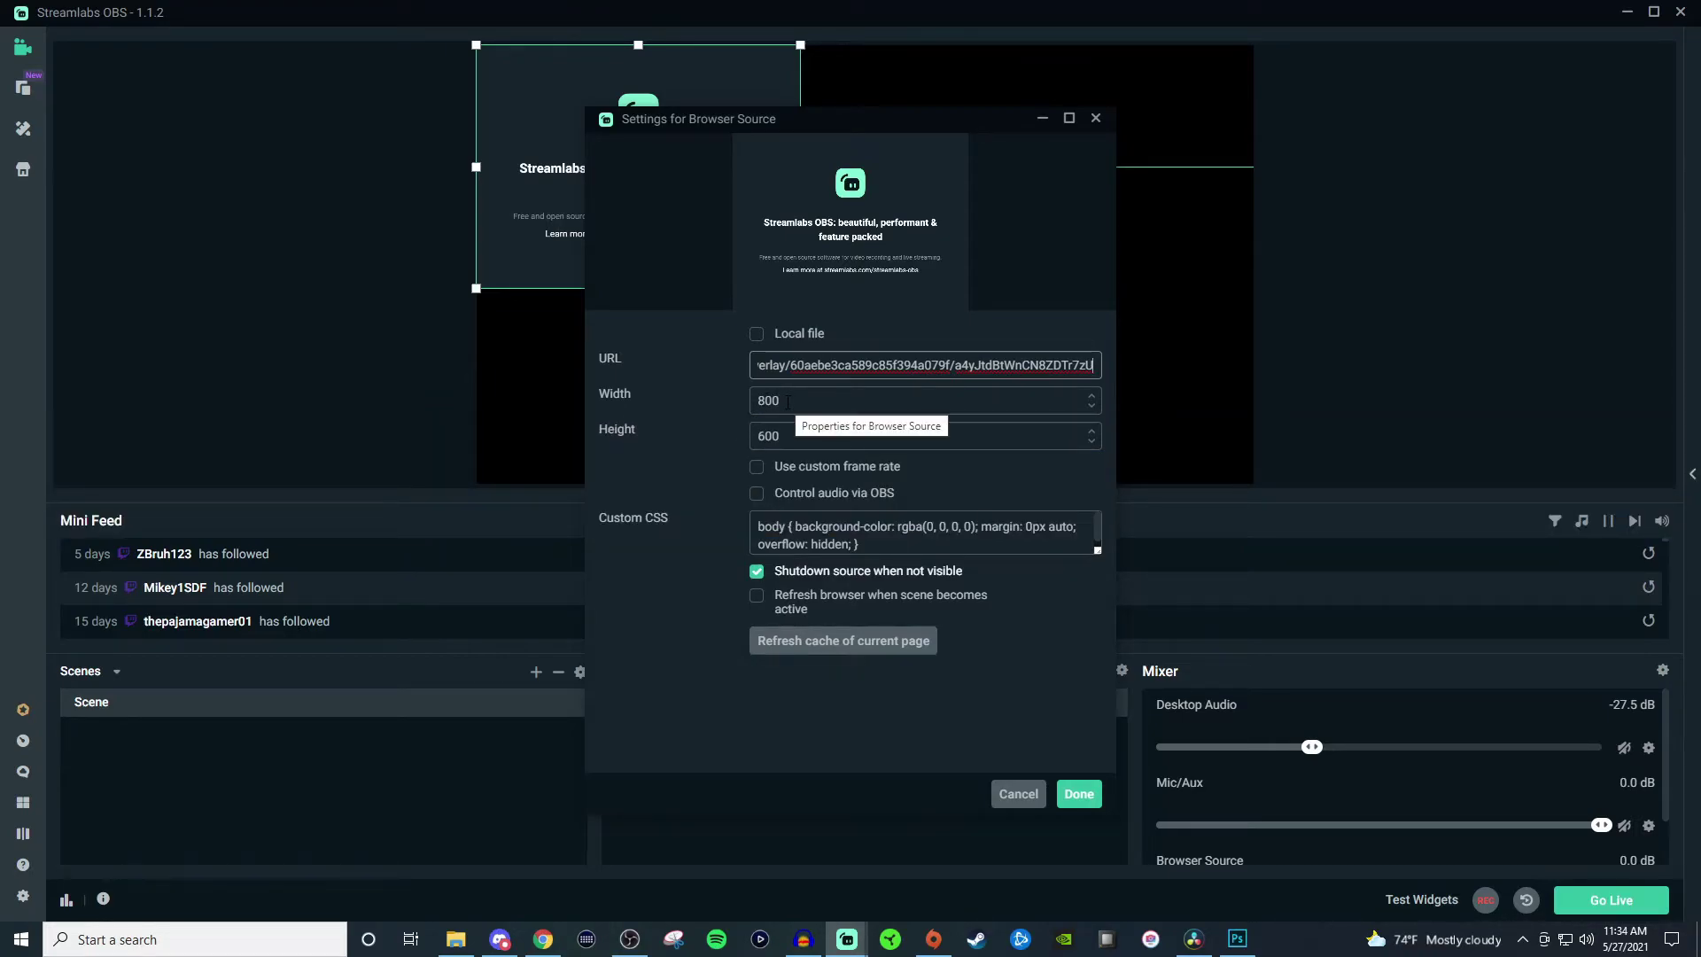
pyautogui.click(1077, 795)
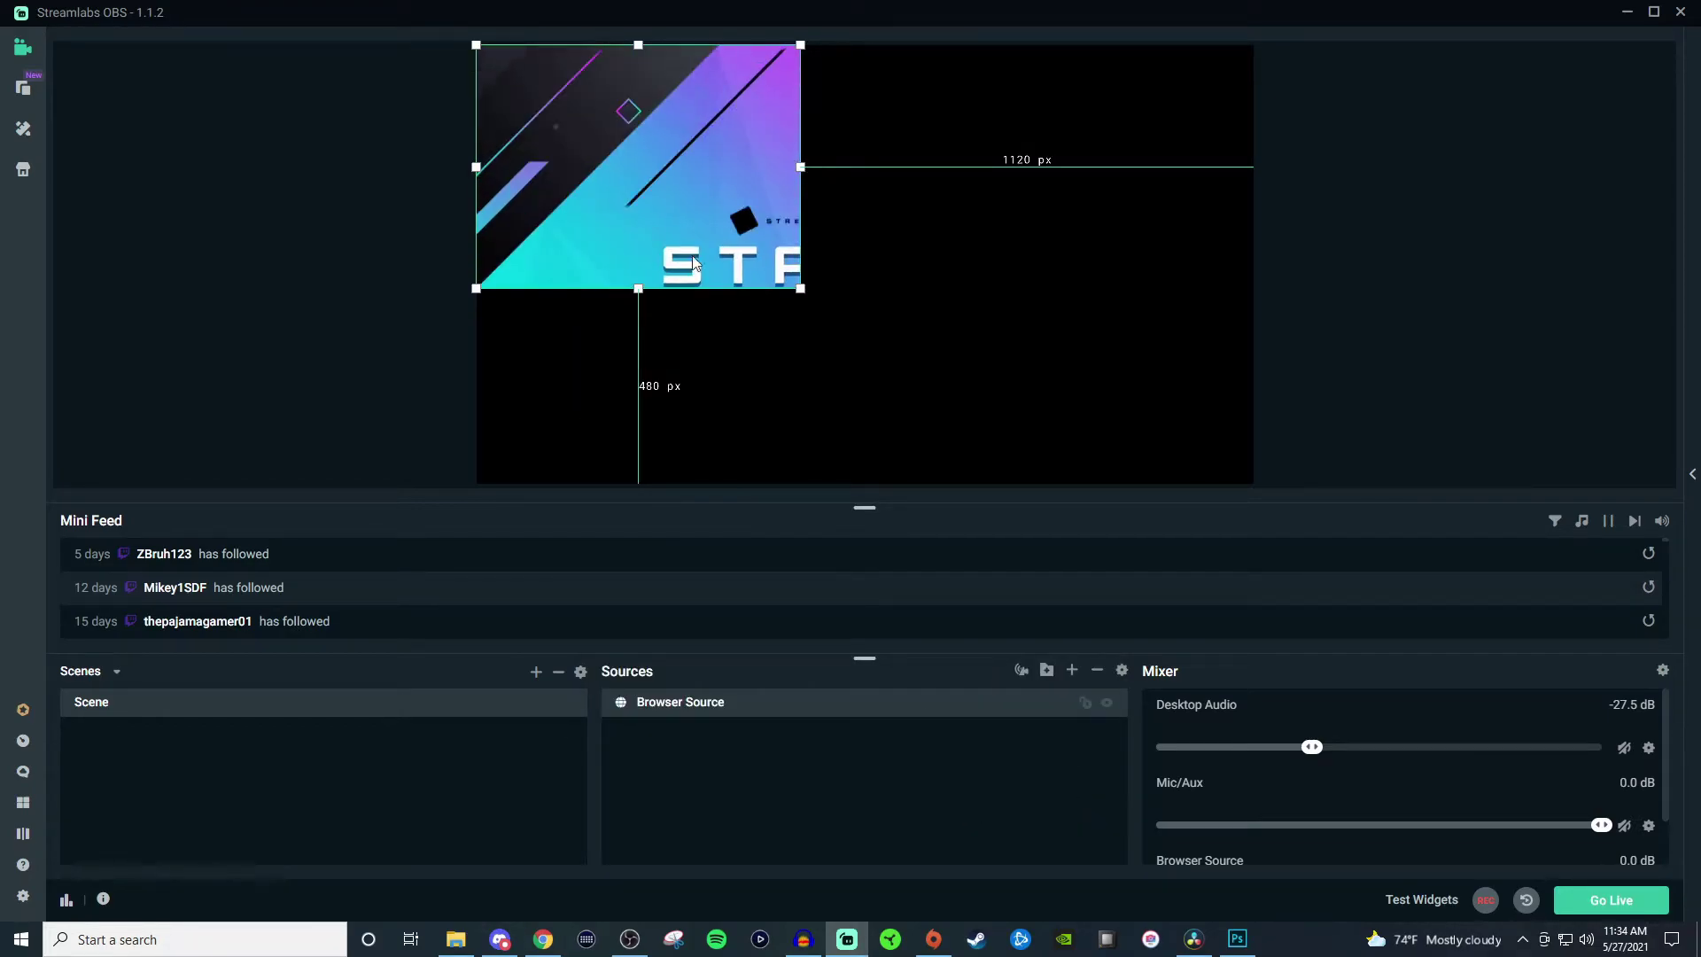
pyautogui.moveTo(802, 289)
pyautogui.mouseDown()
pyautogui.moveTo(930, 380)
pyautogui.moveTo(795, 287)
pyautogui.mouseUp()
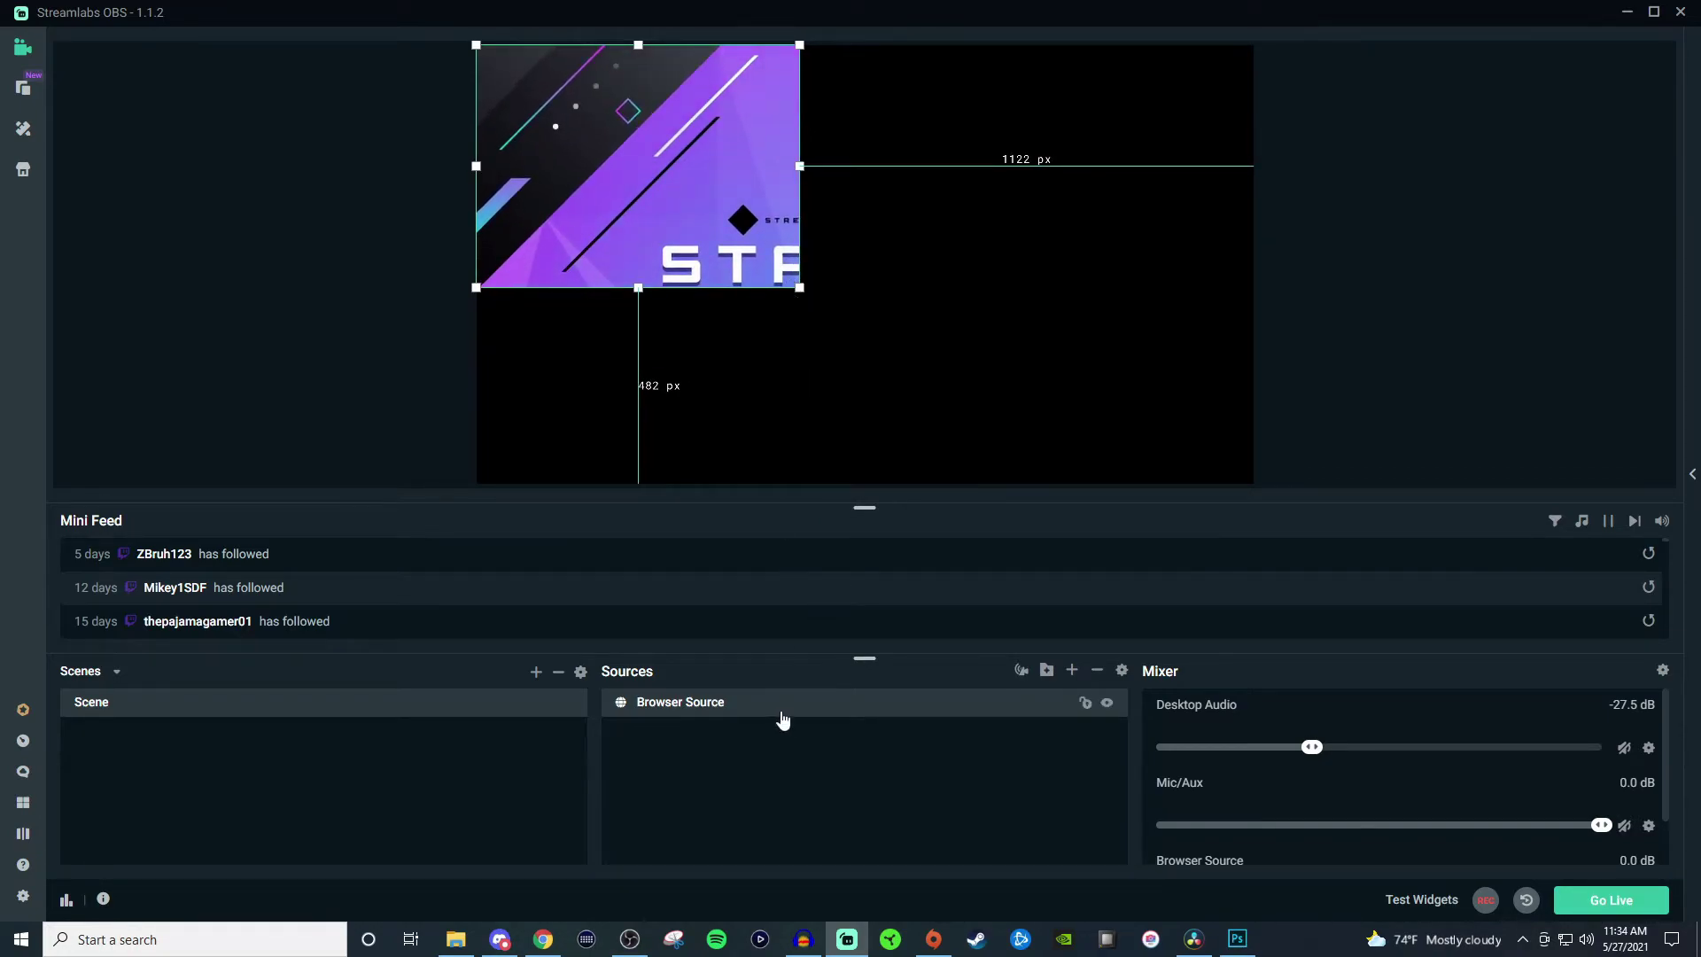
# Change the Browser Source properties to width 1920 and height 1080.
pyautogui.rightClick(815, 719)
pyautogui.click(906, 574)
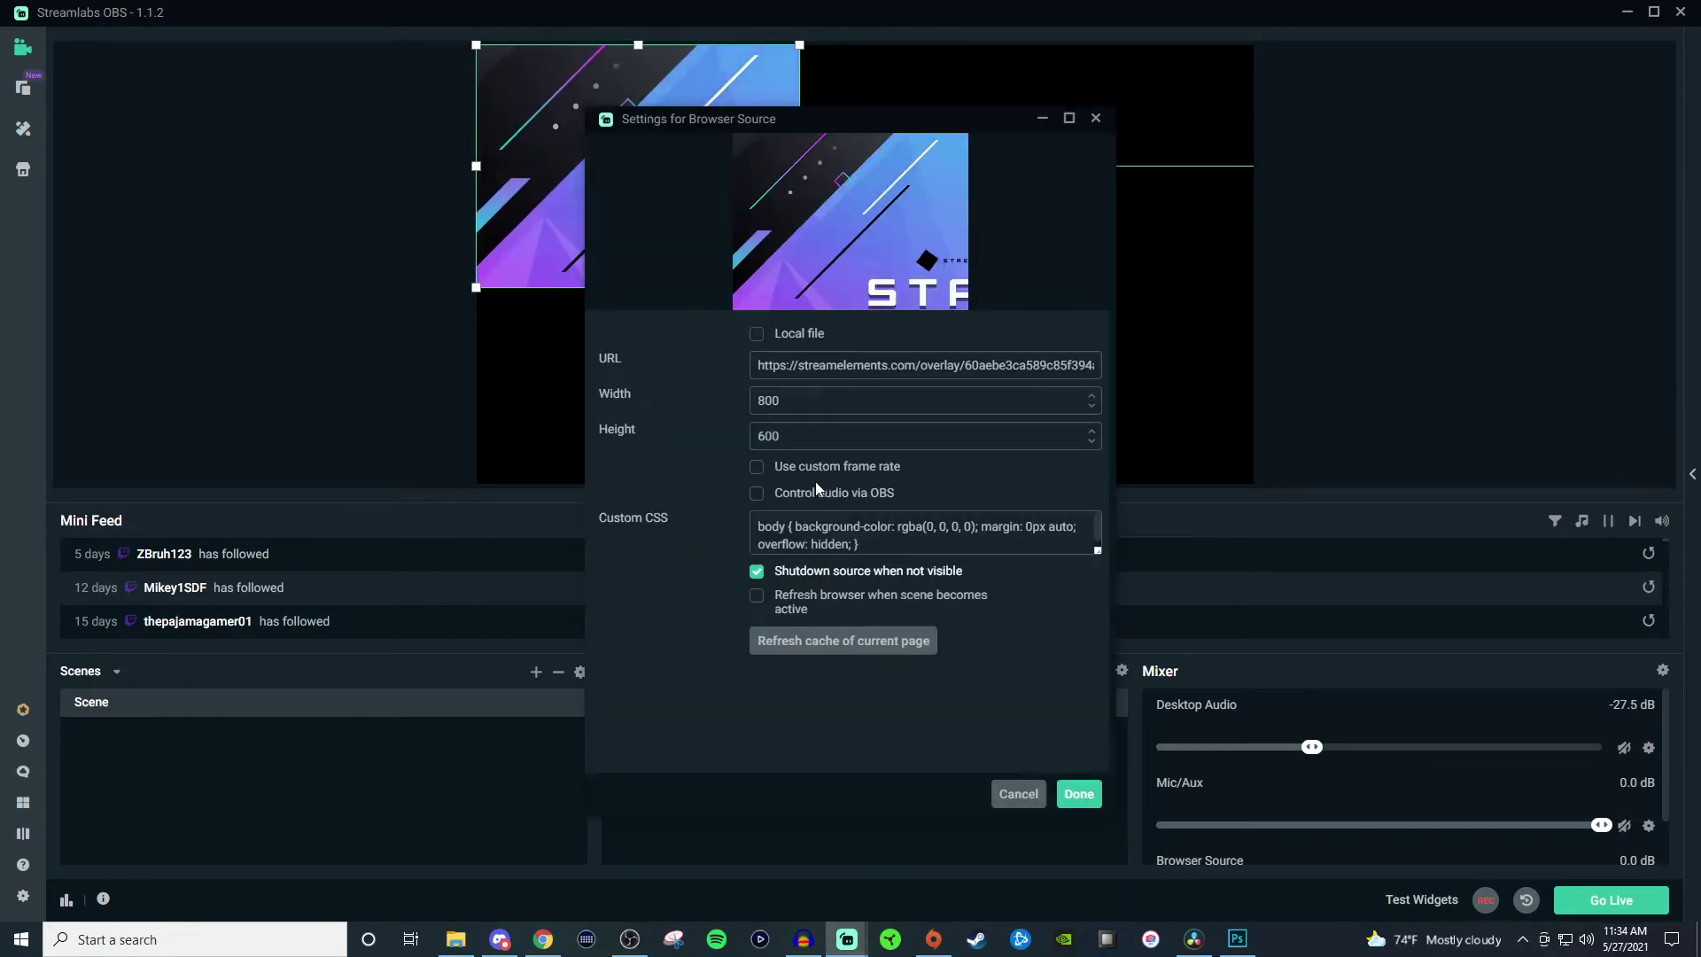
pyautogui.moveTo(809, 400); pyautogui.dragTo(739, 400)
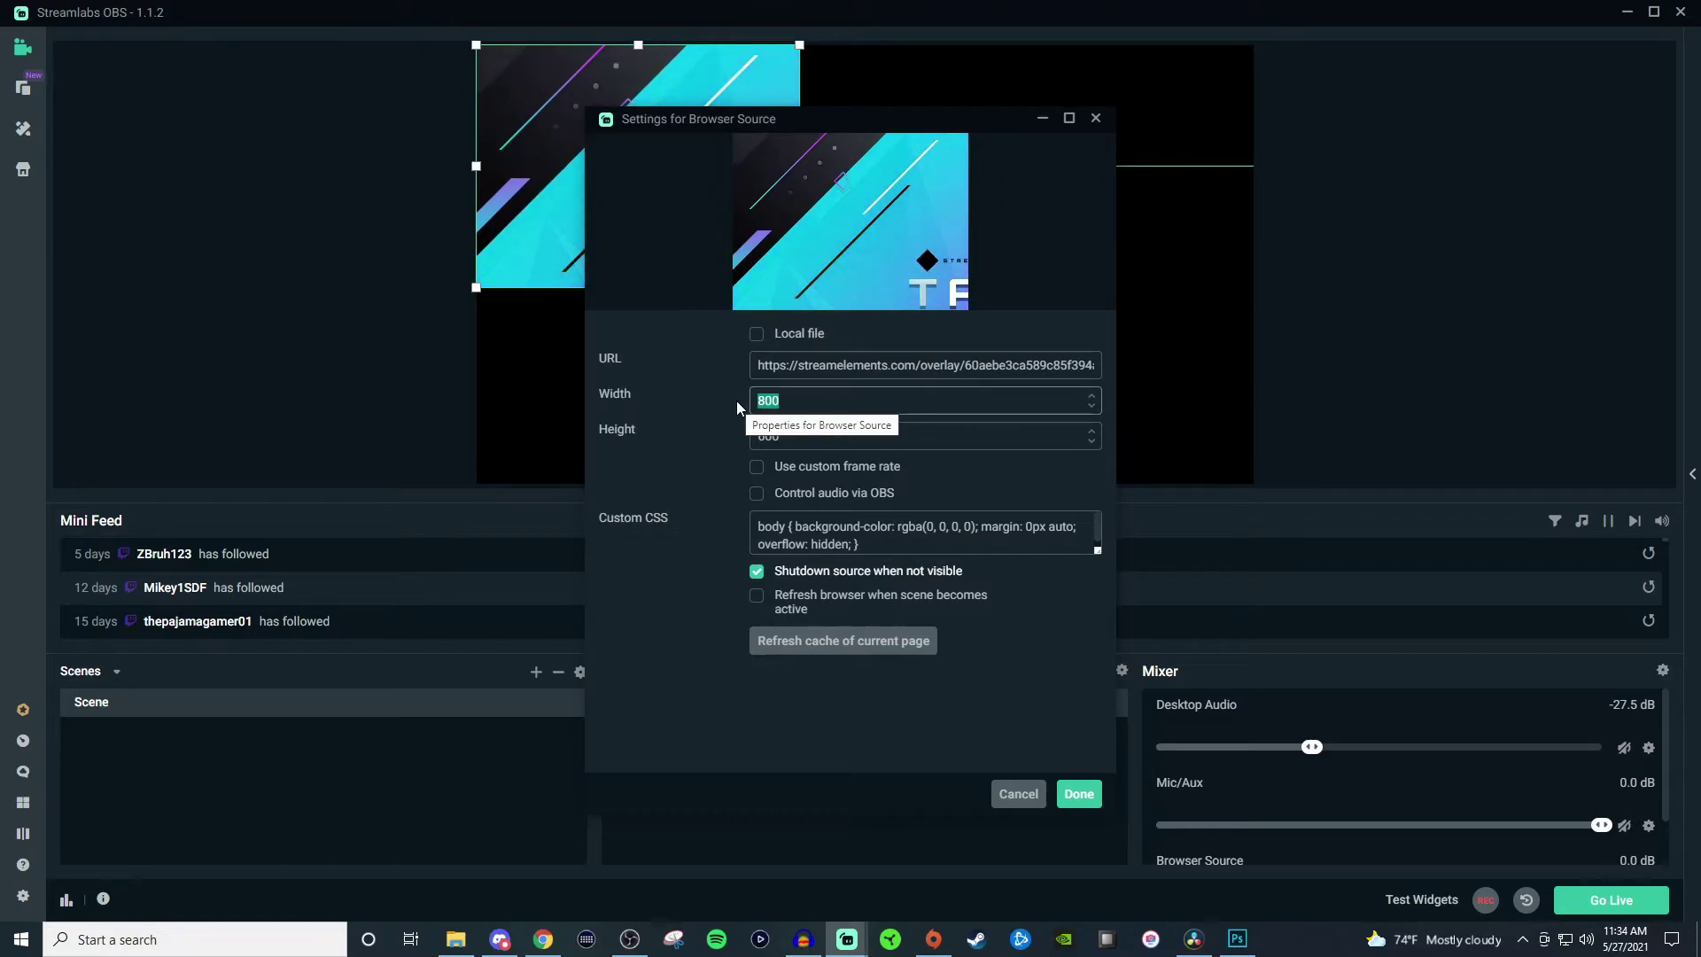
pyautogui.write('19')
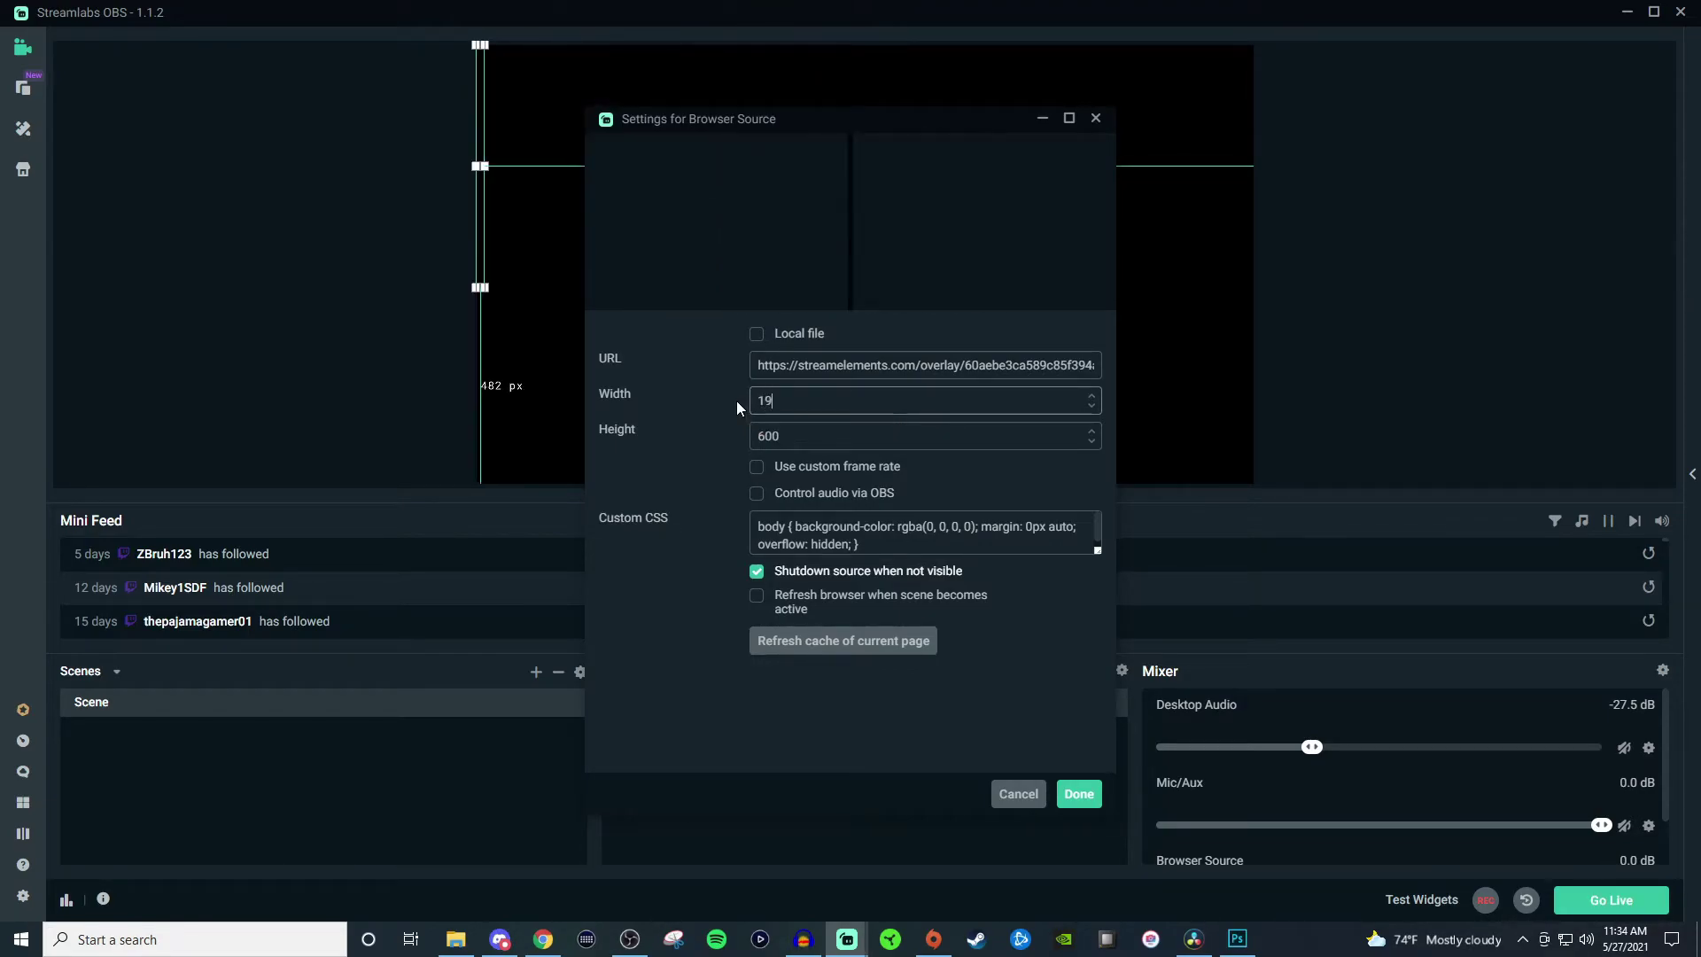
pyautogui.write('20')
pyautogui.press('Tab')
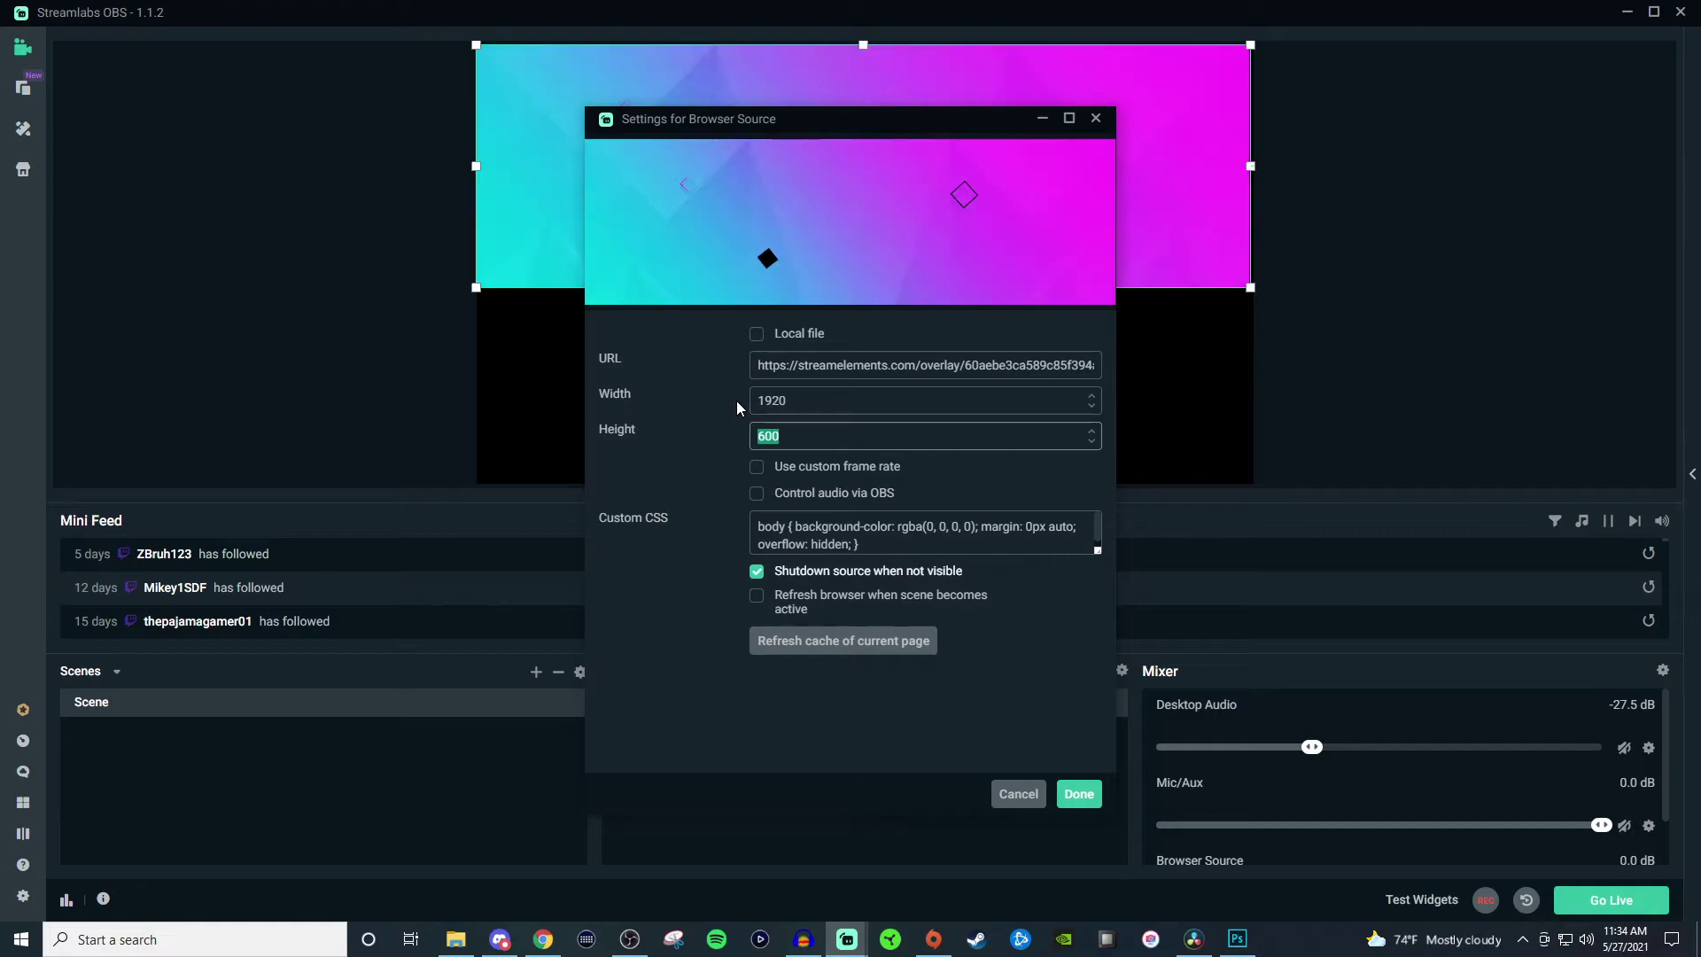
pyautogui.write('1080')
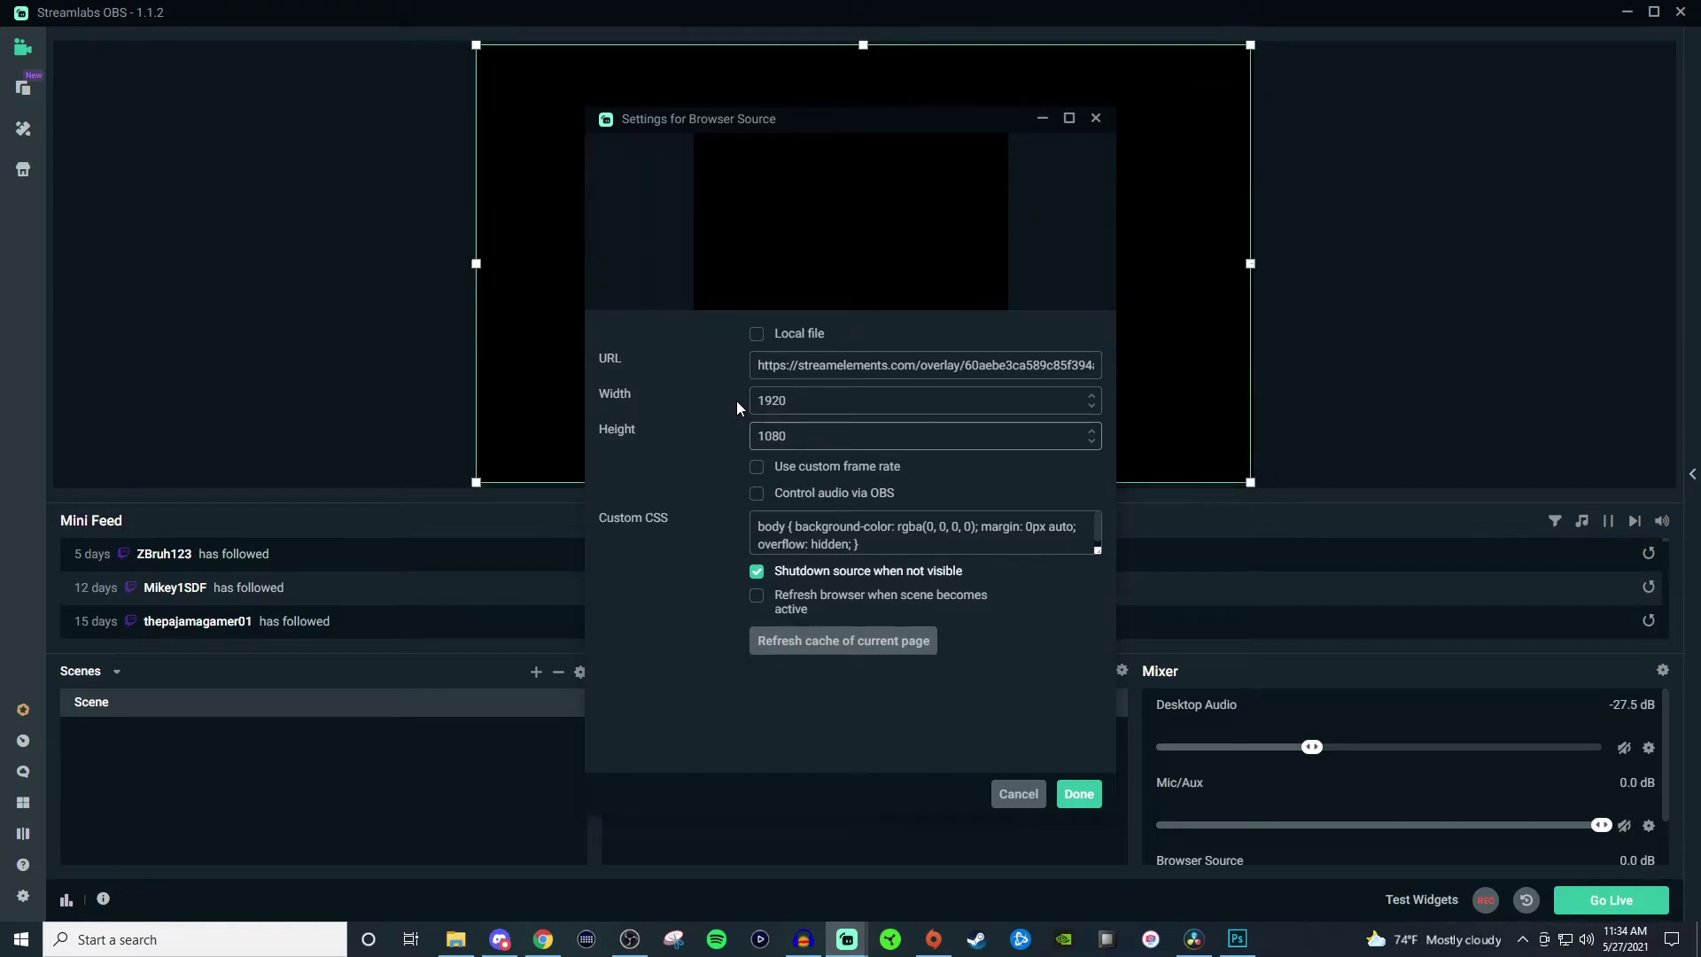
pyautogui.click(1079, 794)
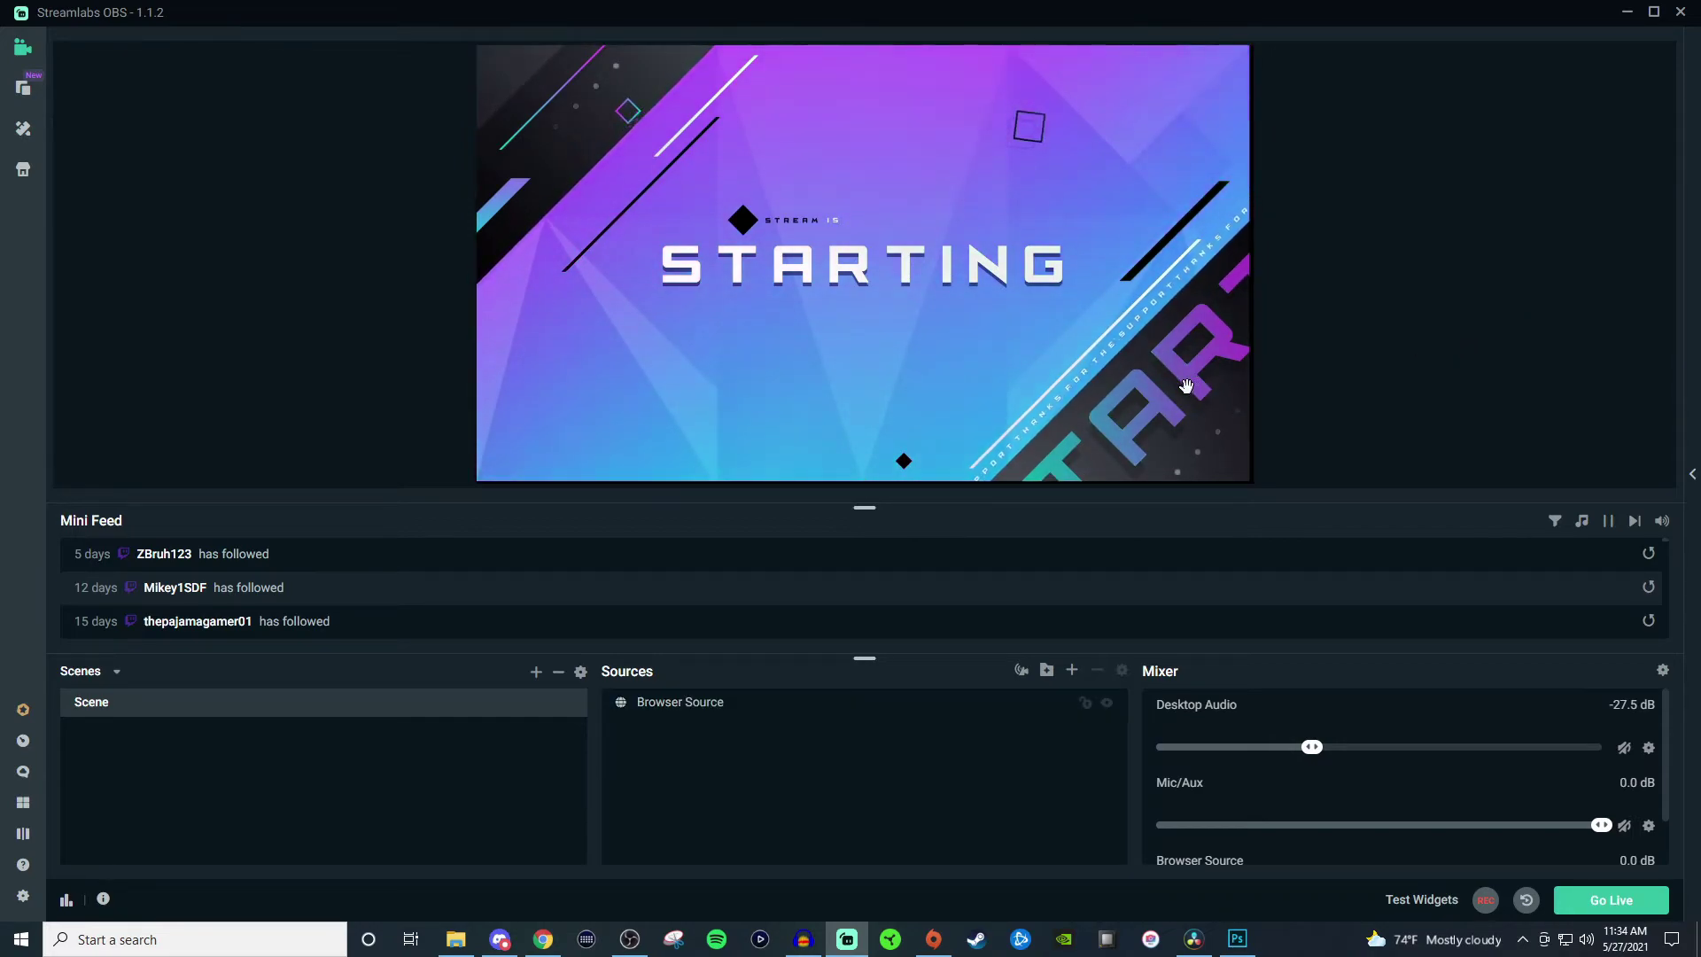
# Snap the overlay's bottom-right corner to the canvas corner and deselect it to check the fit.
pyautogui.moveTo(1247, 481); pyautogui.dragTo(1255, 484)
pyautogui.click(1295, 419)
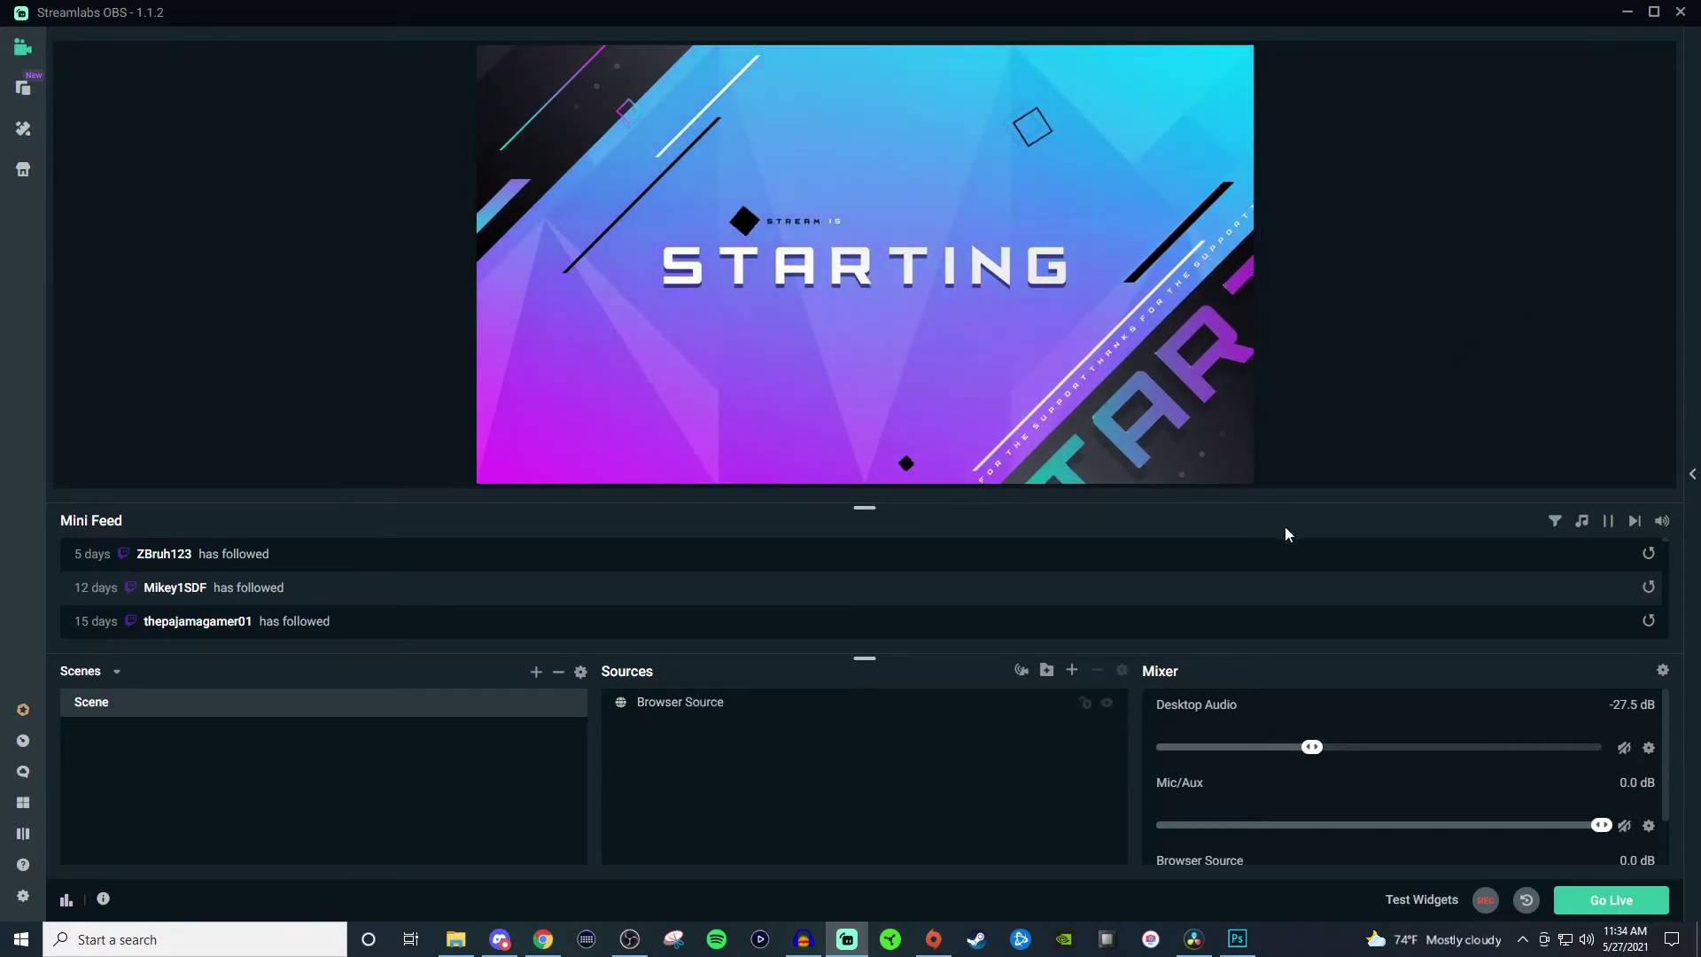
pyautogui.click(1176, 421)
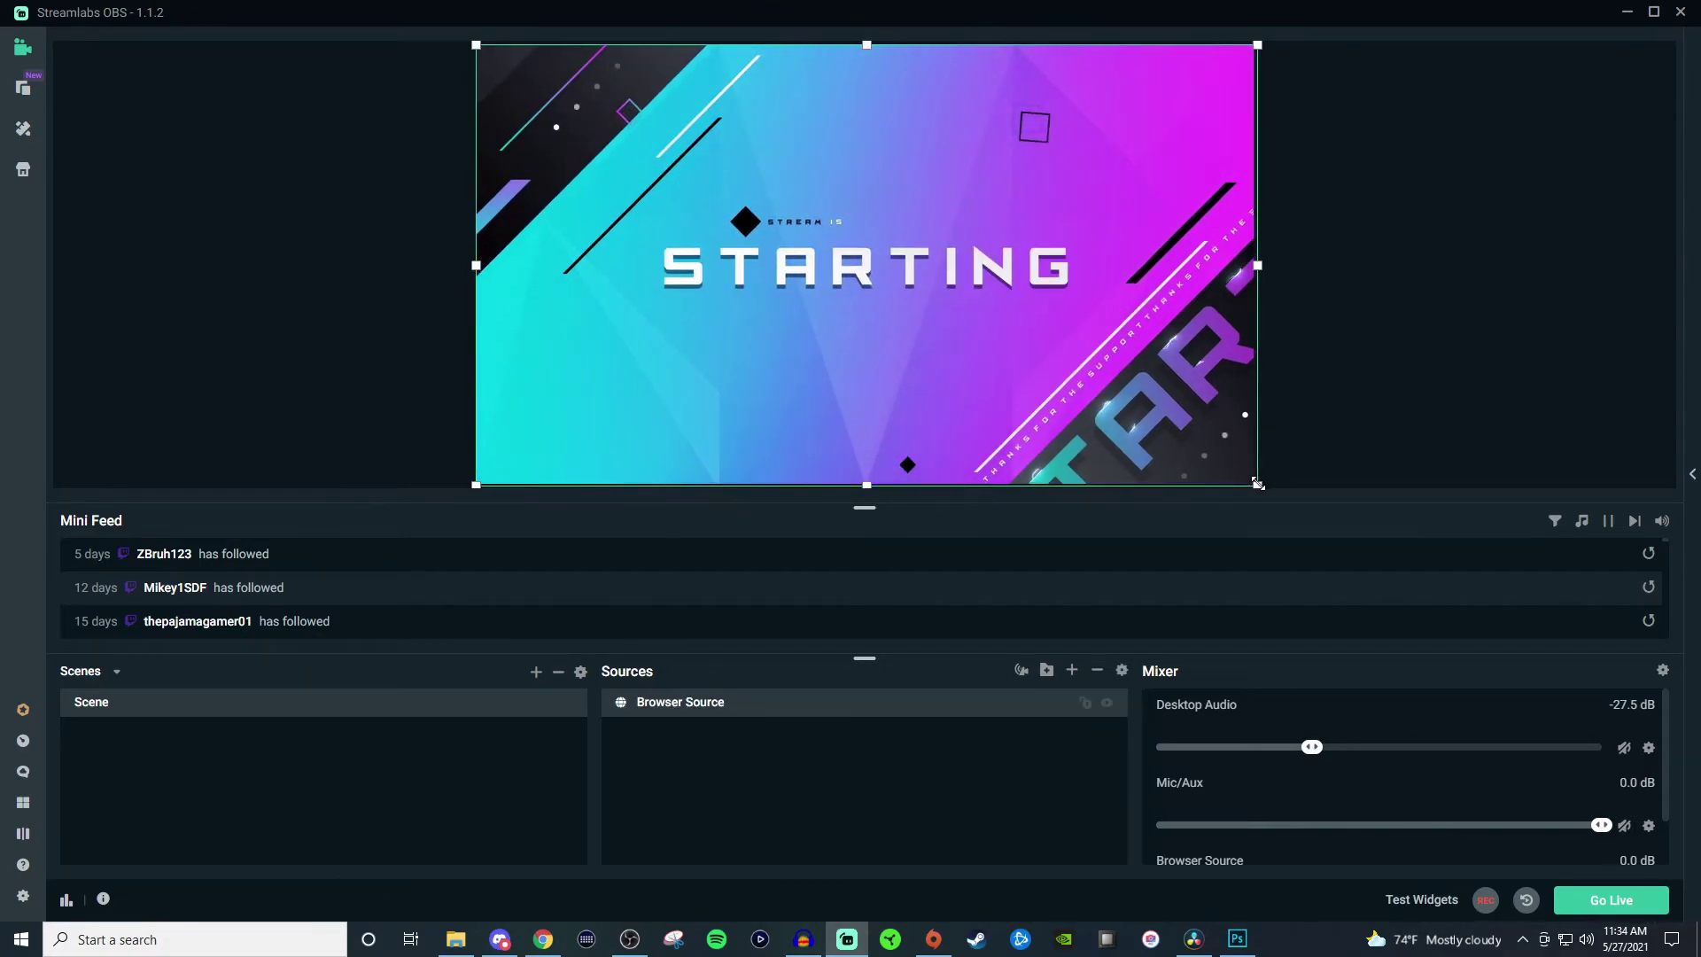
pyautogui.click(1240, 489)
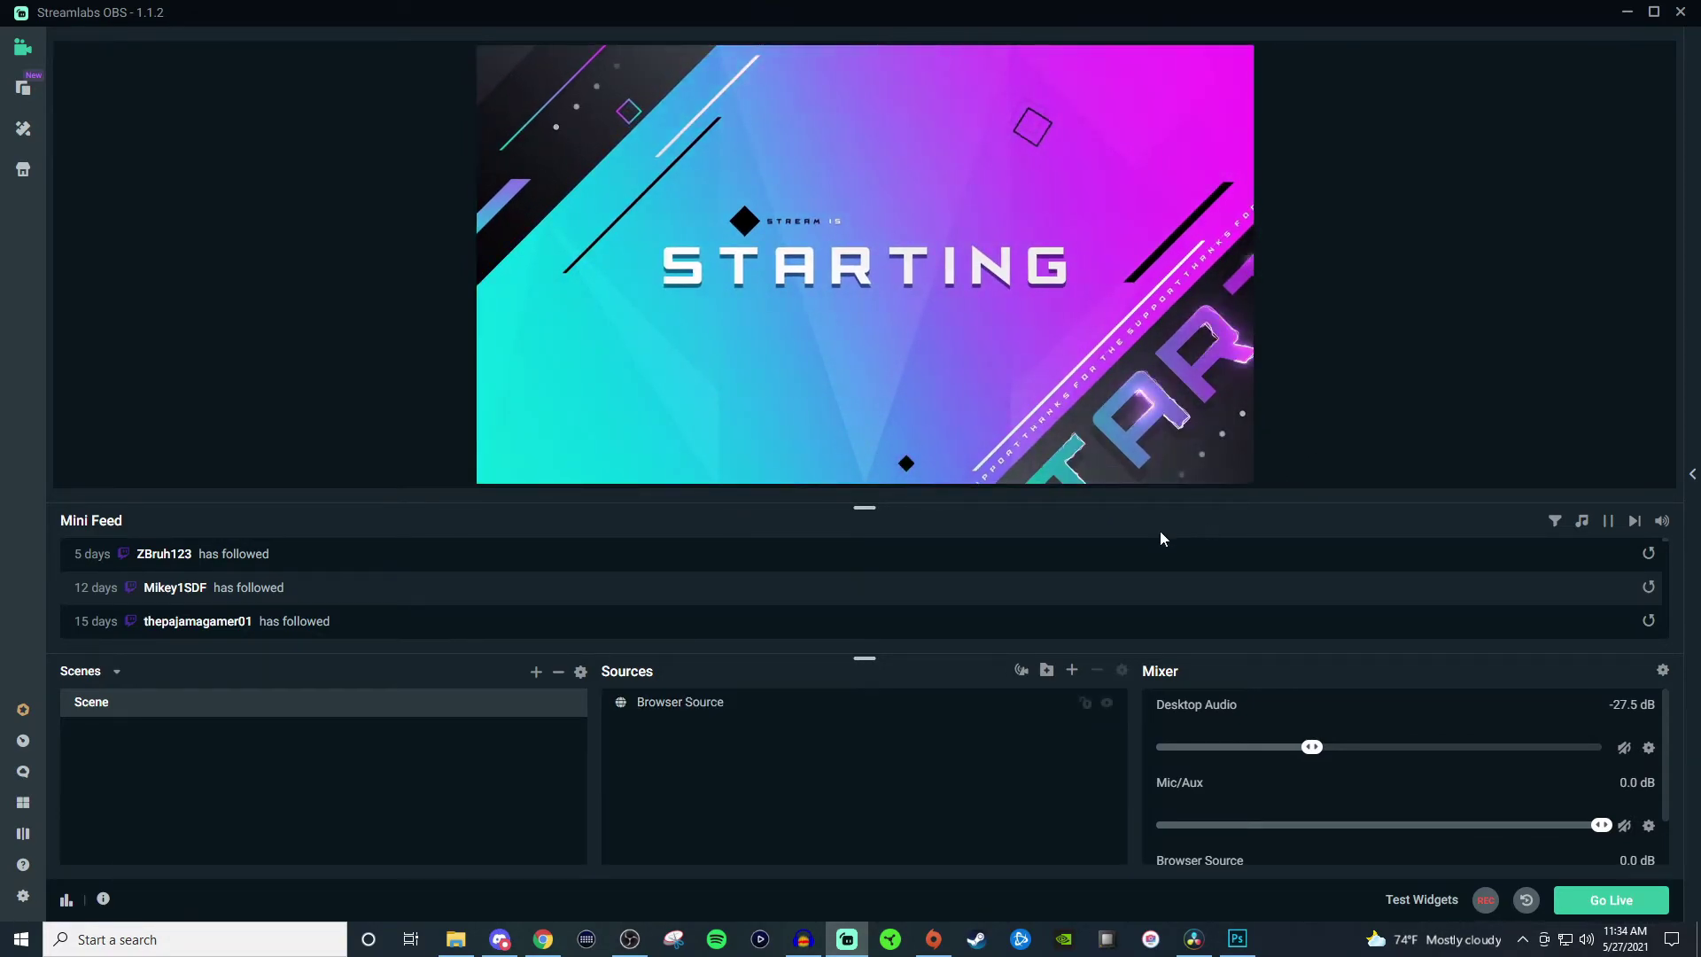